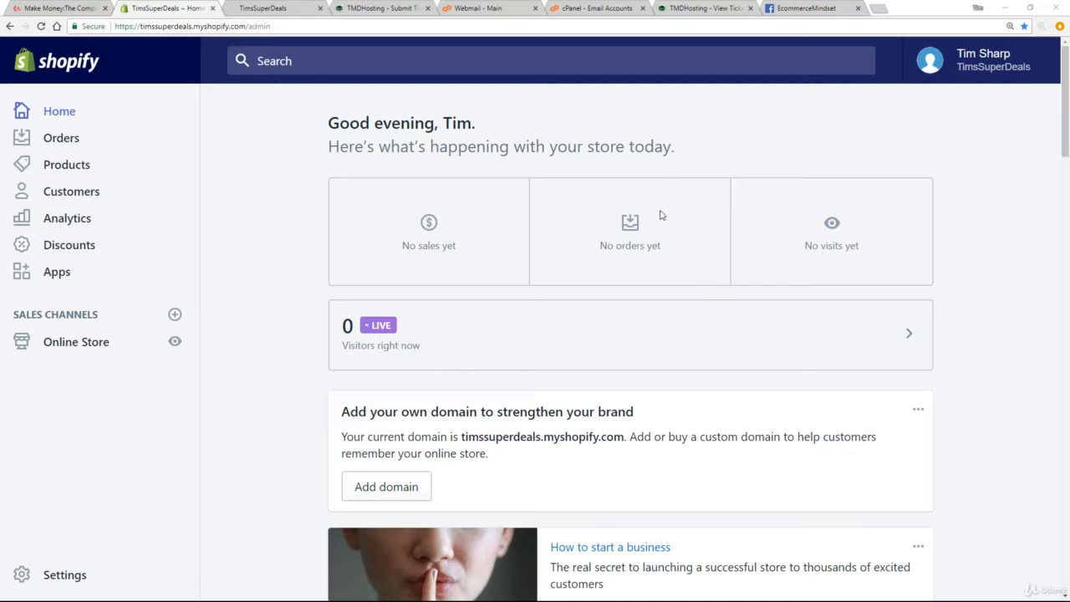
Step: Start connecting the existing domain timssuperdeals.com to the Shopify online store
click(55, 345)
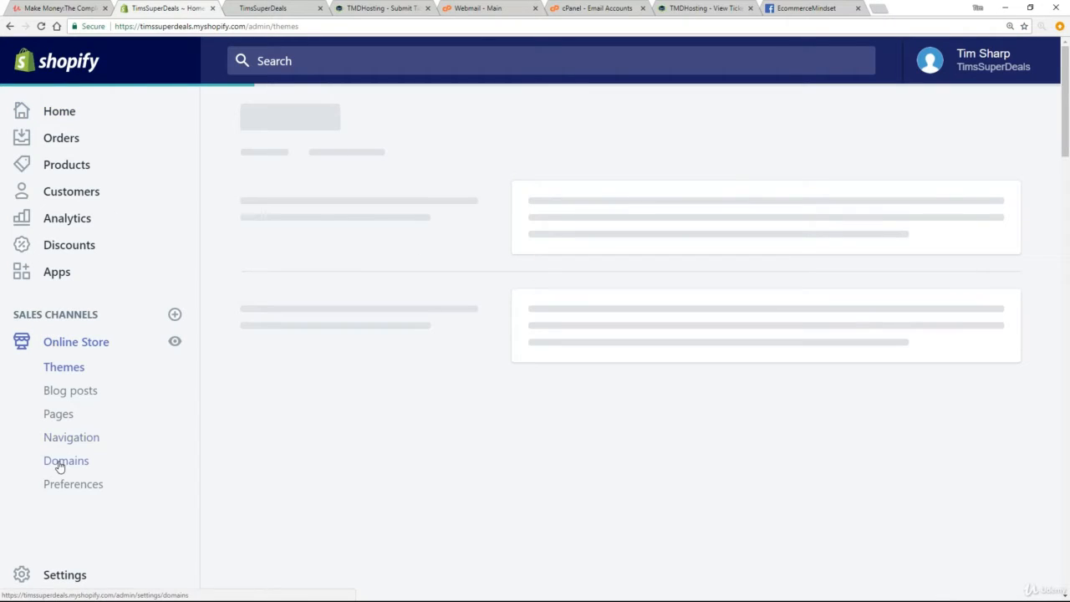
click(60, 464)
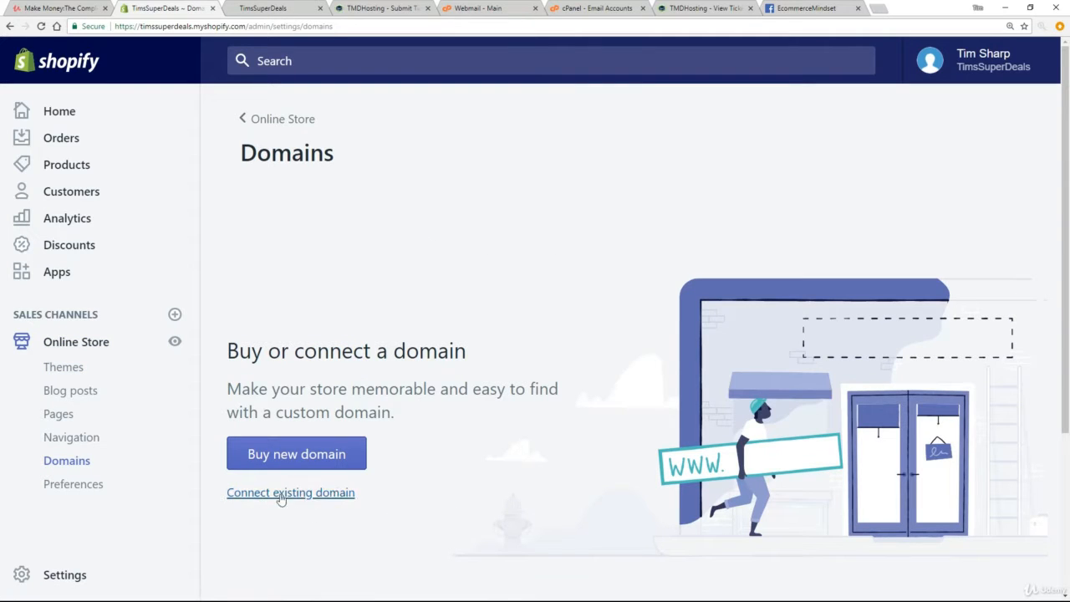
click(268, 495)
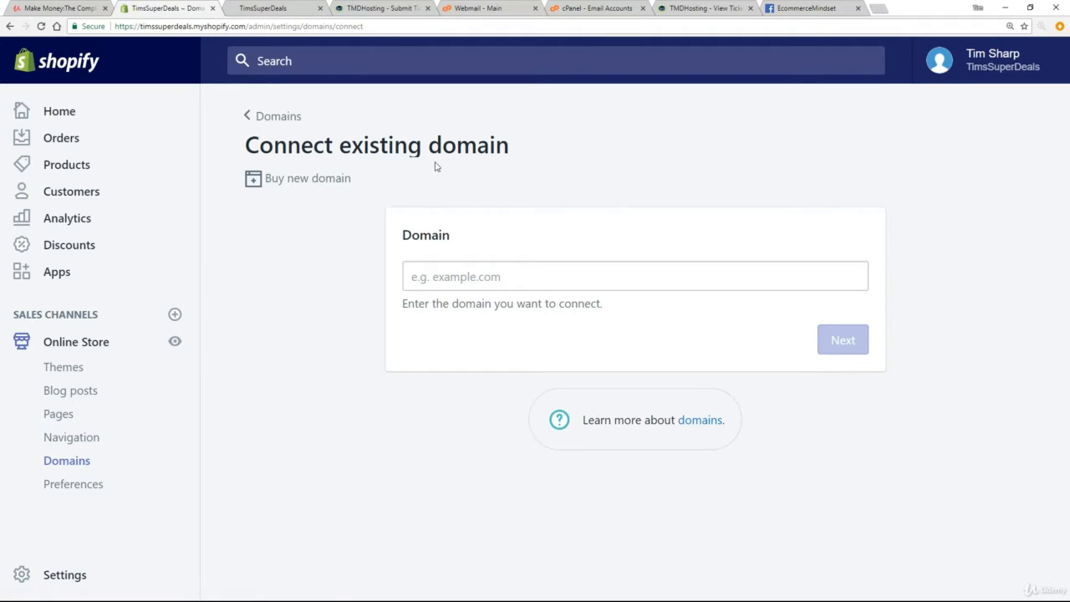
click(434, 282)
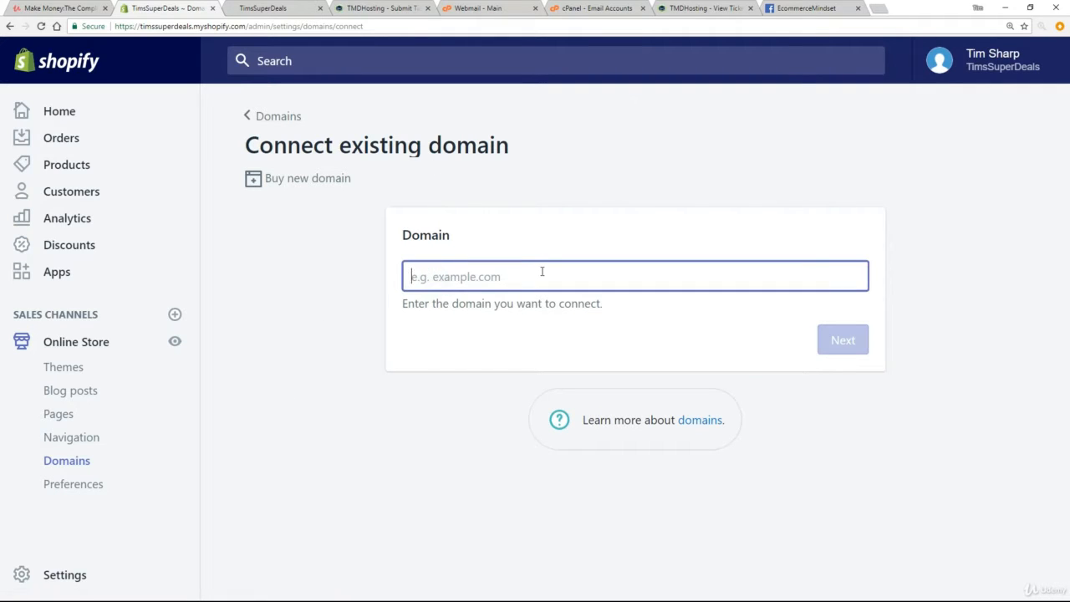
text(tims)
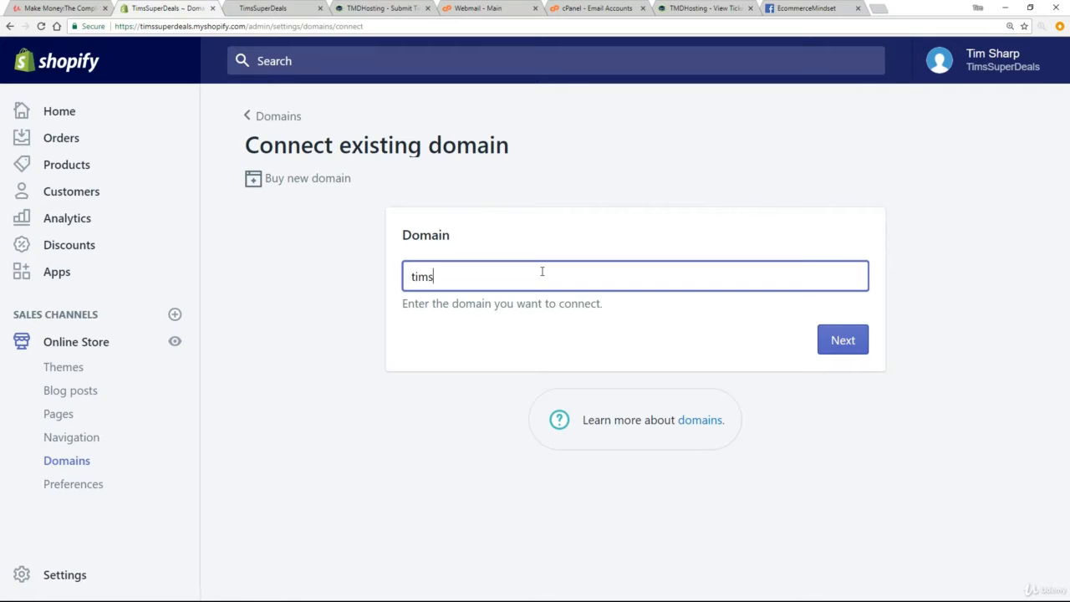
text(superdeals.com)
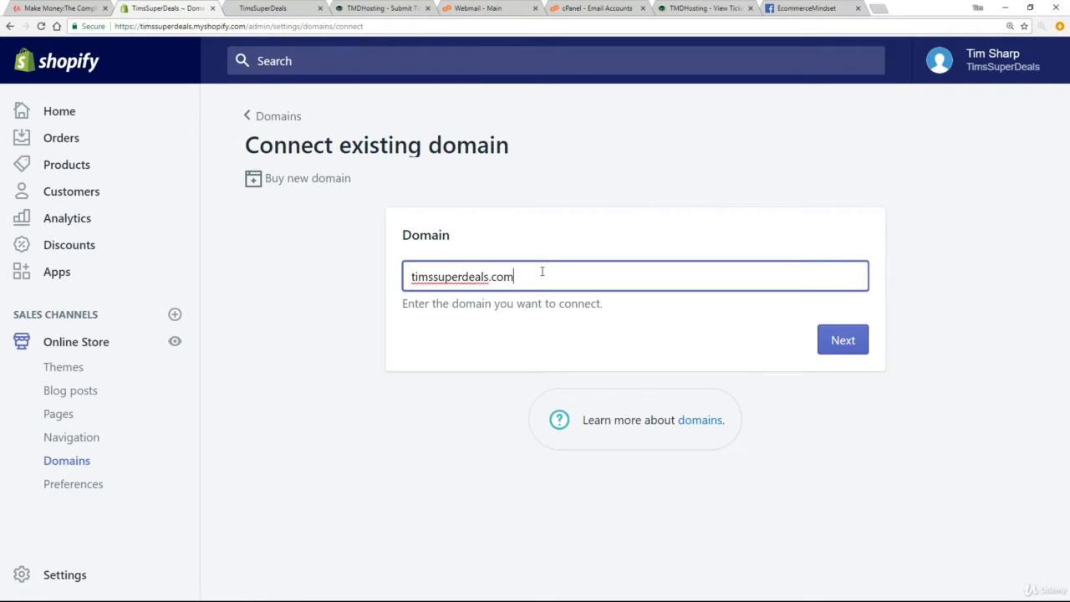
click(843, 341)
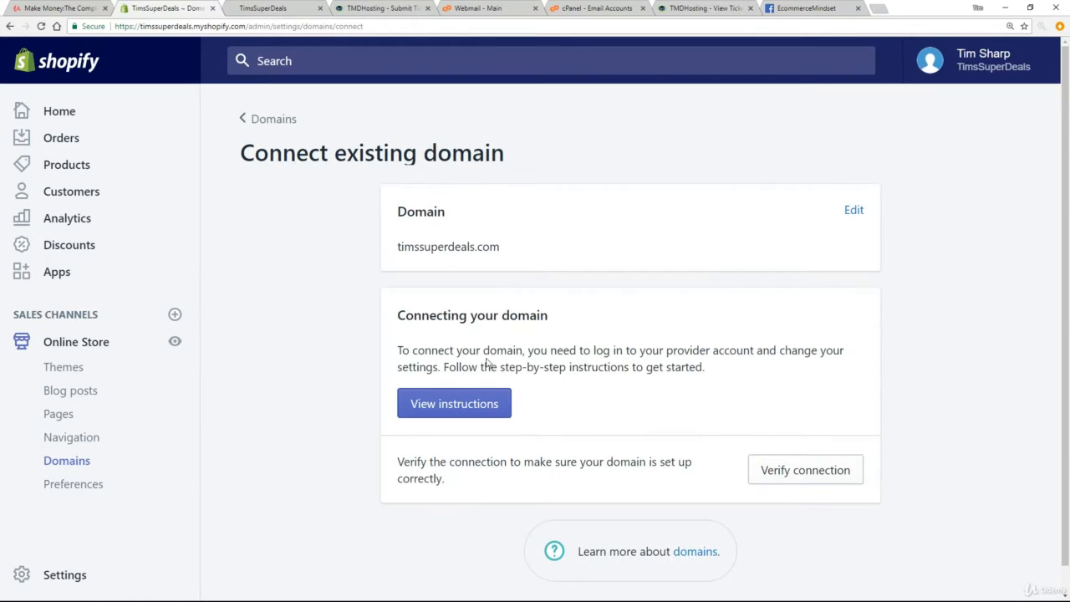
Step: Open the domain connection instructions and read the section on setting up an existing third-party domain to connect to Shopify
click(401, 347)
drag(425, 348, 723, 362)
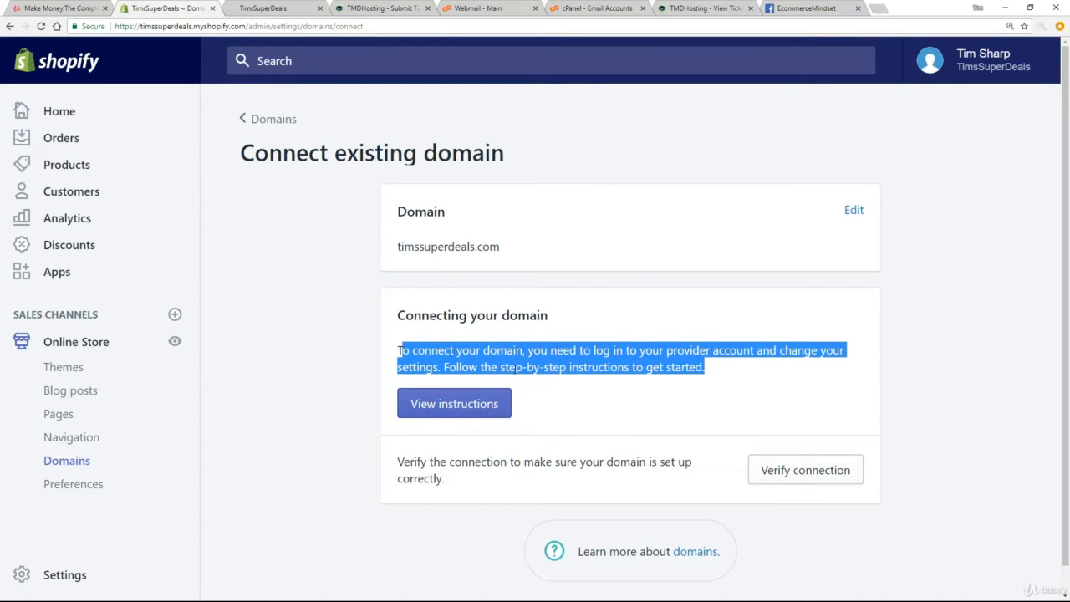
click(660, 395)
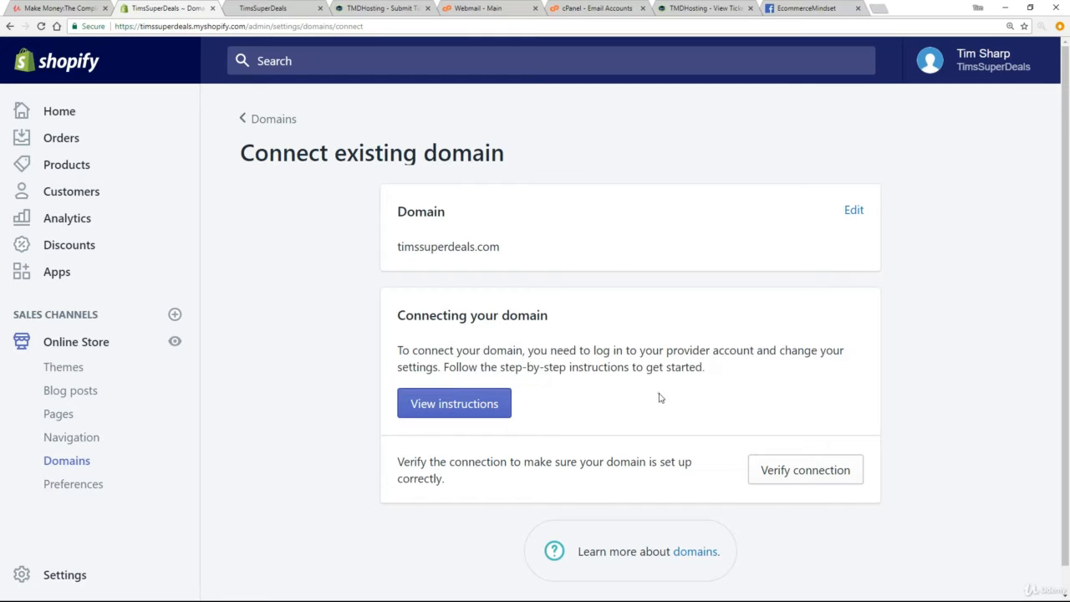
click(457, 408)
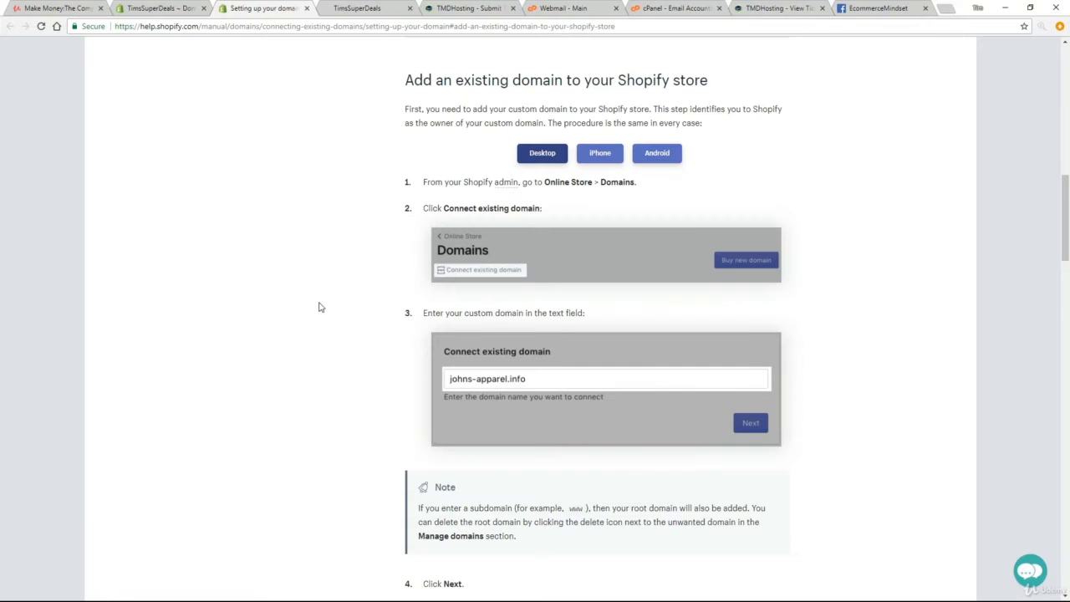
scroll(318, 307, down, 7)
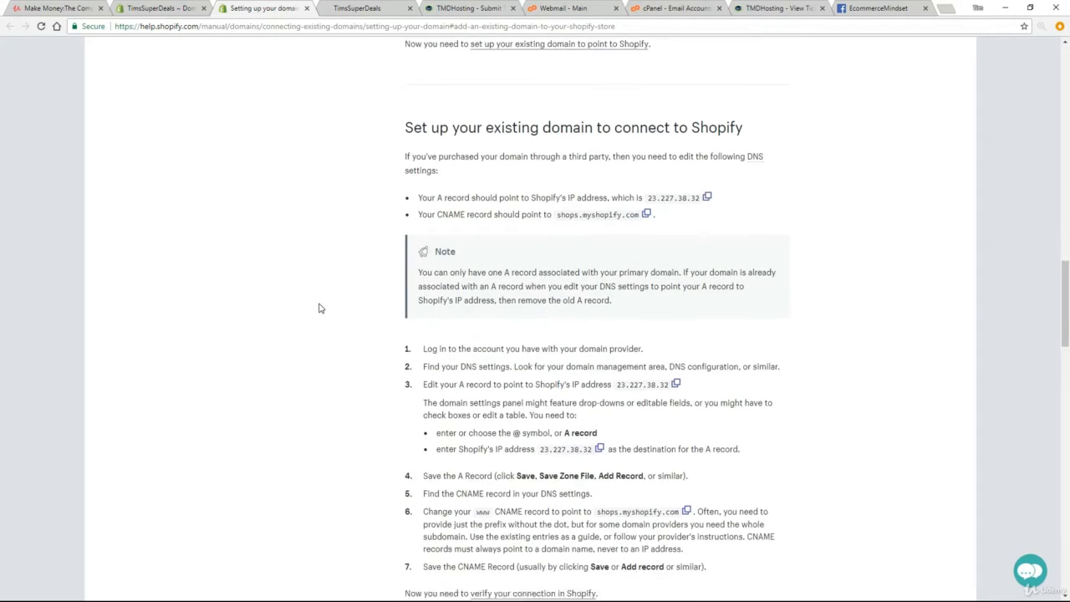
scroll(319, 308, down, 1)
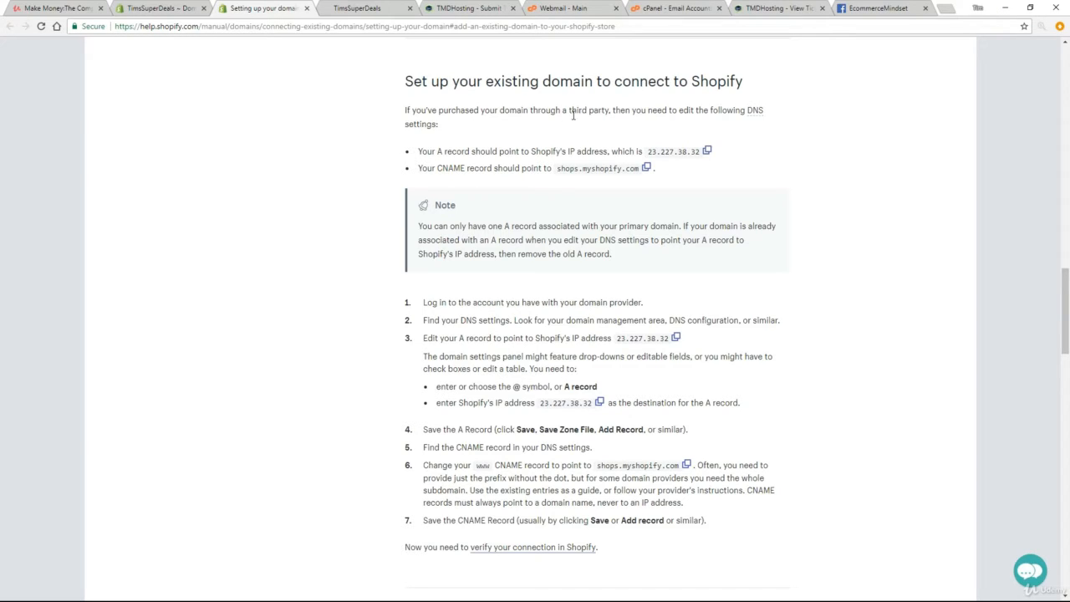
drag(571, 113, 608, 111)
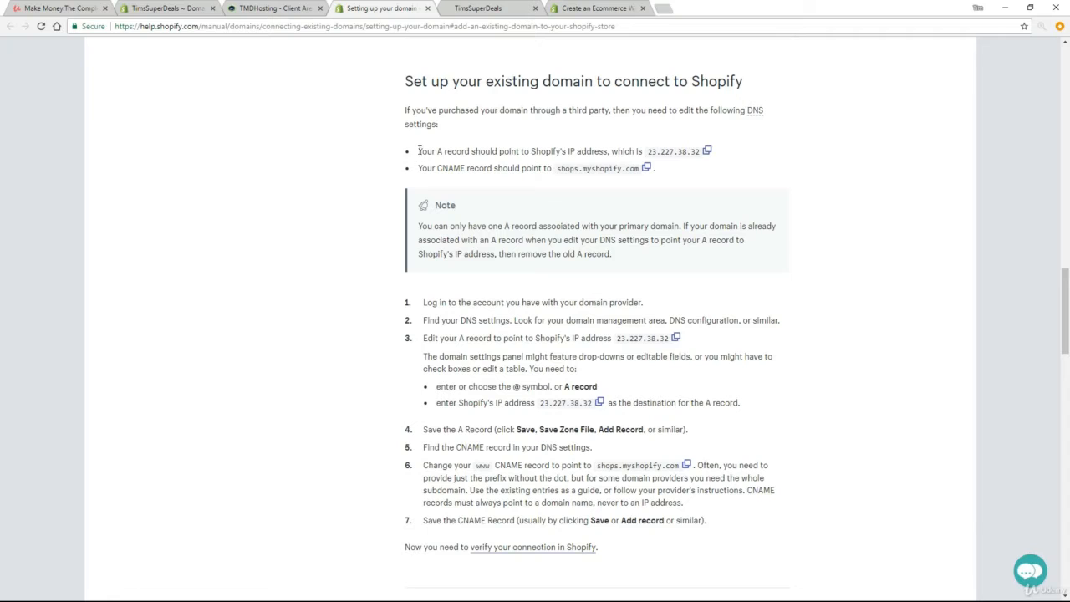
Step: Copy Shopify's A record IP address, 23.227.38.32, from the help page
drag(419, 151, 447, 157)
click(645, 147)
drag(650, 151, 696, 151)
right_click(691, 150)
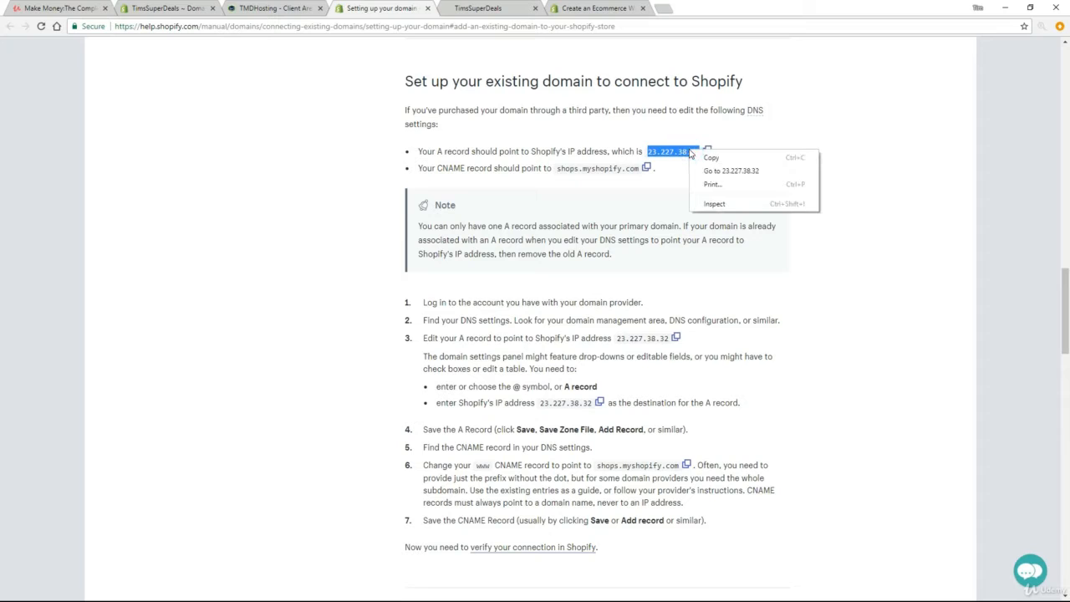
click(711, 158)
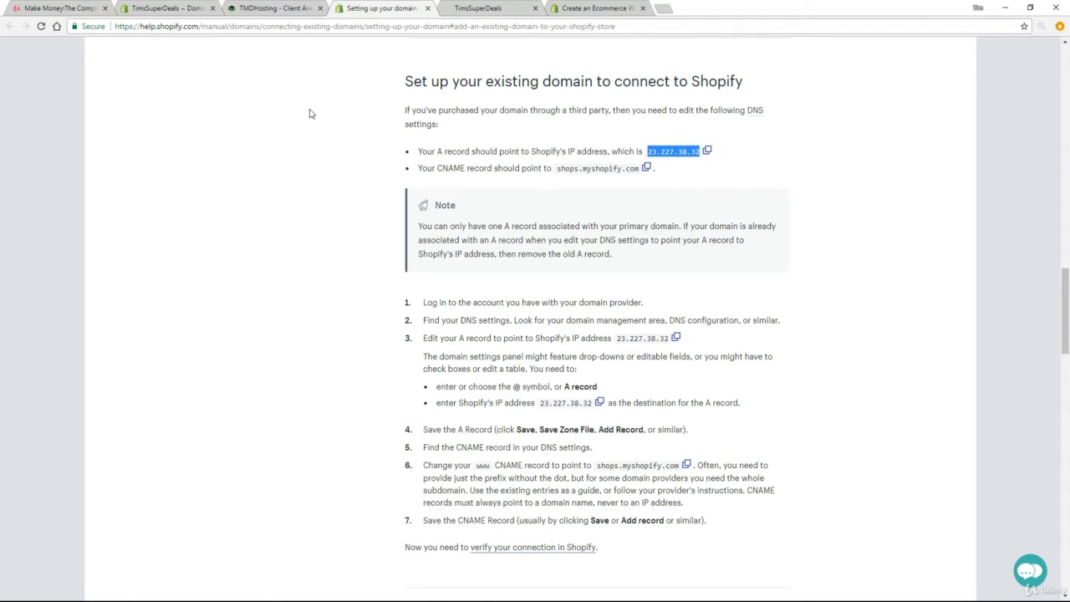
Step: Switch to the TMDHosting client area and open the DNS Zone Editor in the cPanel of the timshotdeals.com hosting account
click(272, 9)
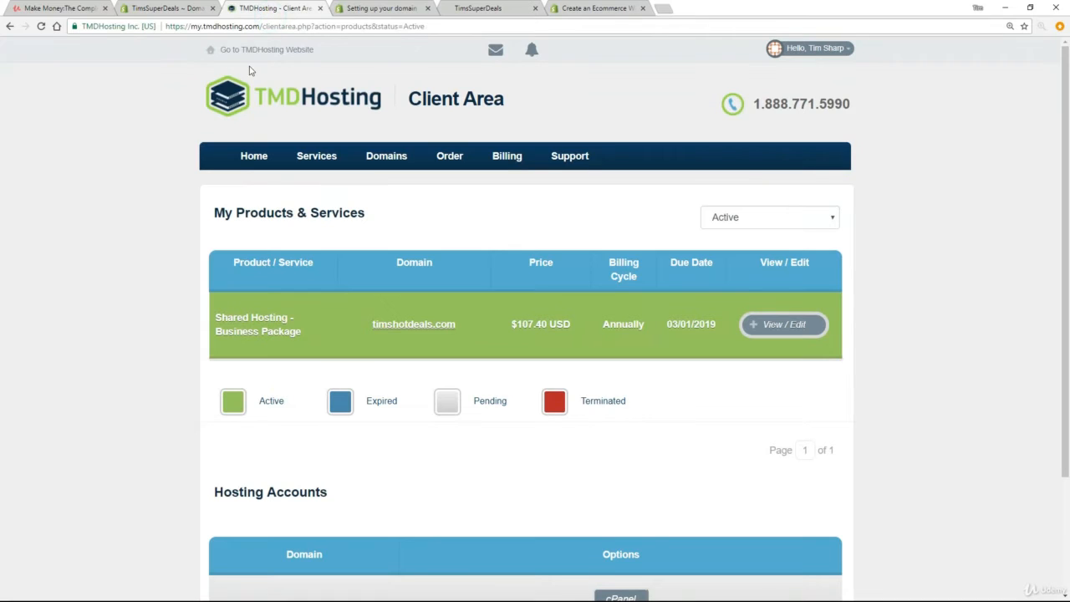
scroll(101, 255, down, 1)
scroll(101, 254, down, 2)
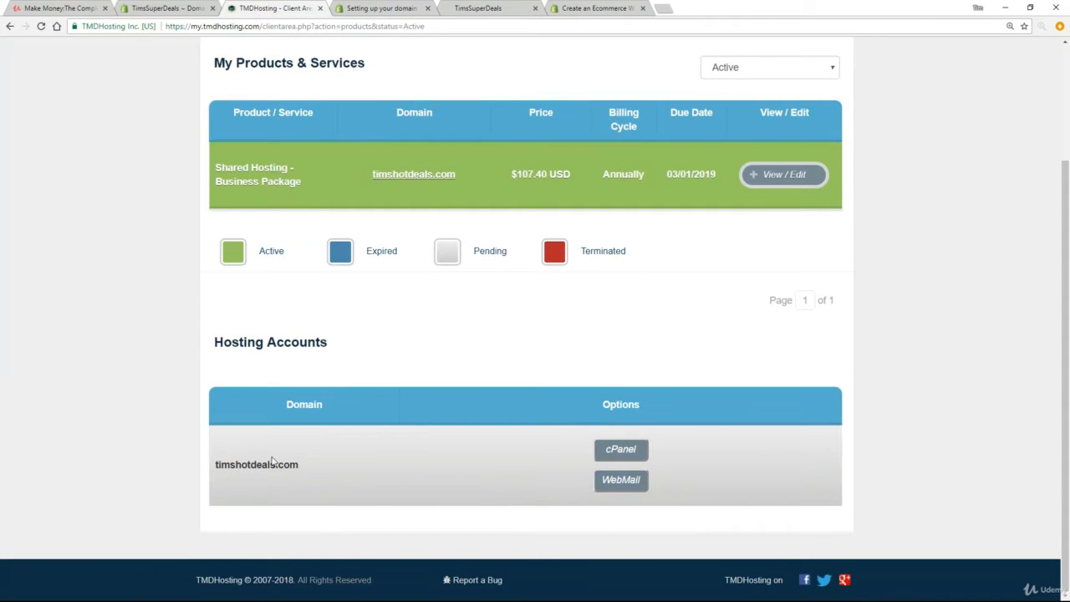
click(620, 450)
scroll(457, 293, down, 3)
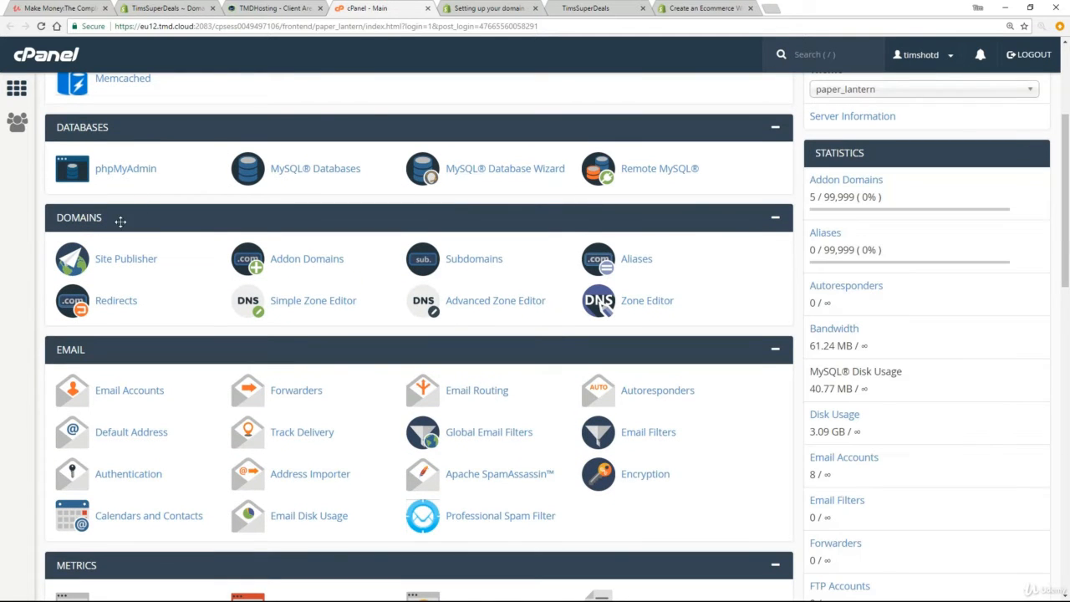
click(633, 306)
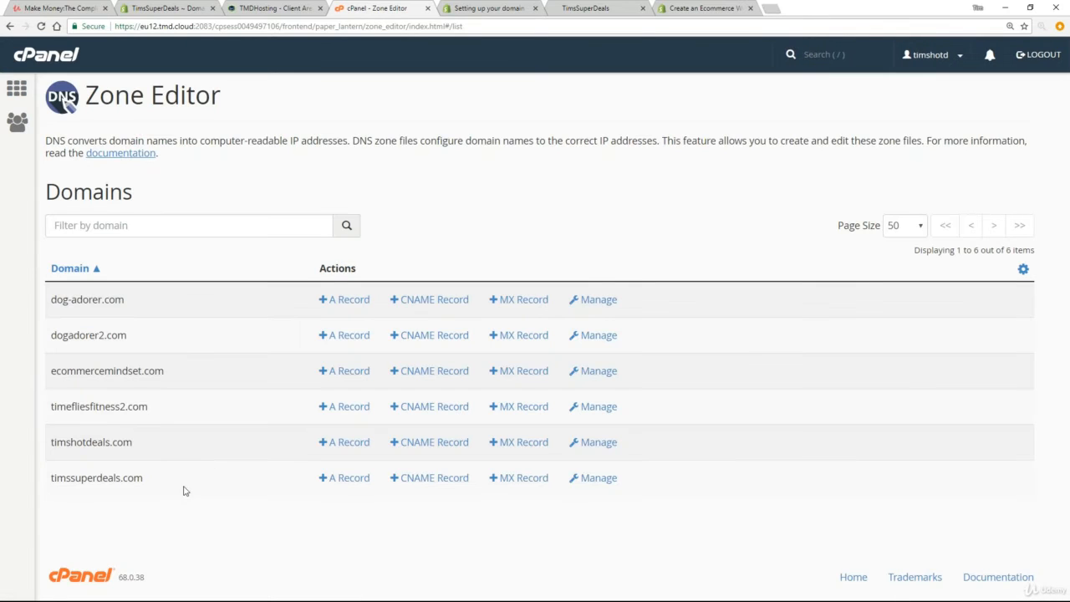
Step: Add an A record for timssuperdeals.com with the name timssuperdeals.com. and the address 23.227.38.32
drag(143, 478, 58, 478)
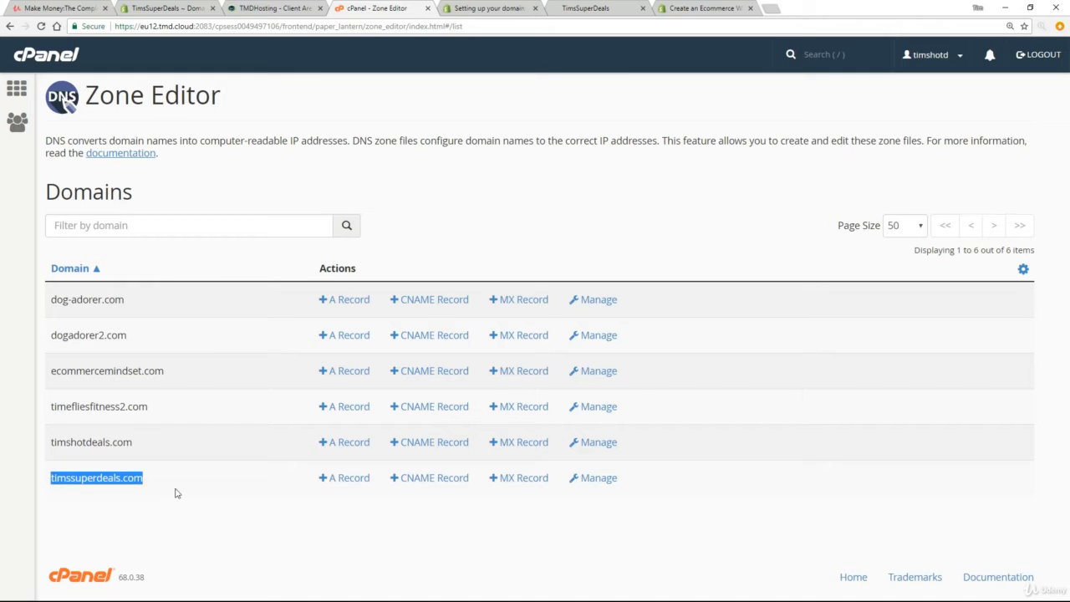
click(348, 479)
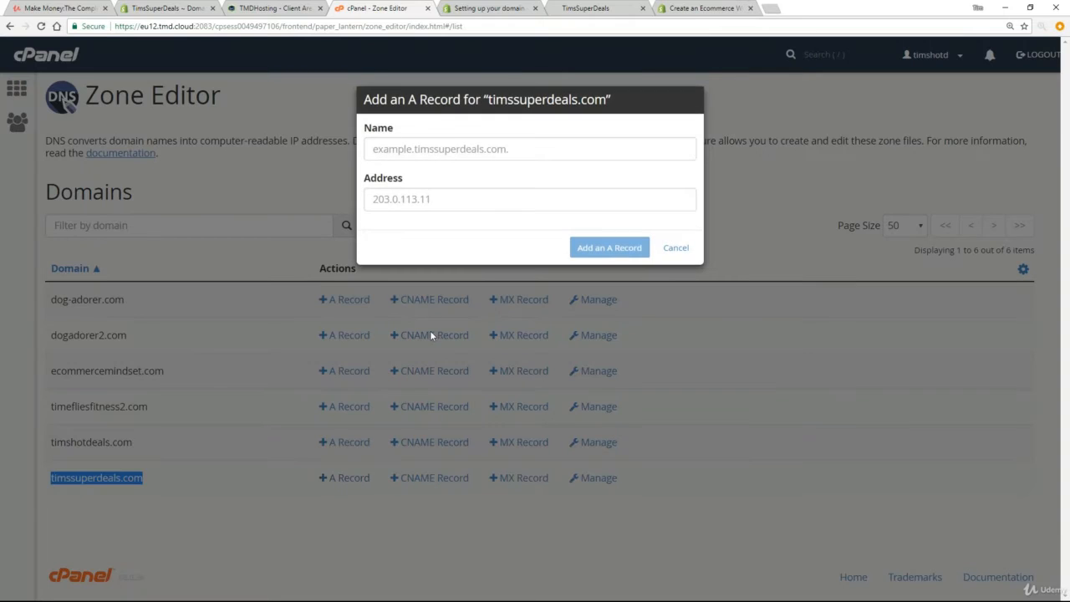
click(451, 150)
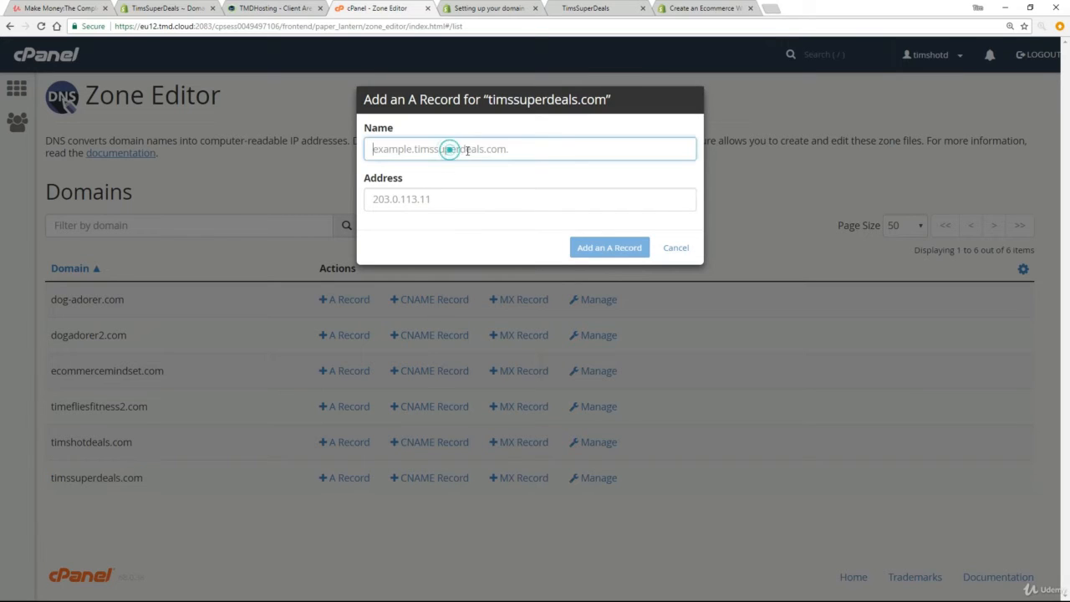
text(timssuper)
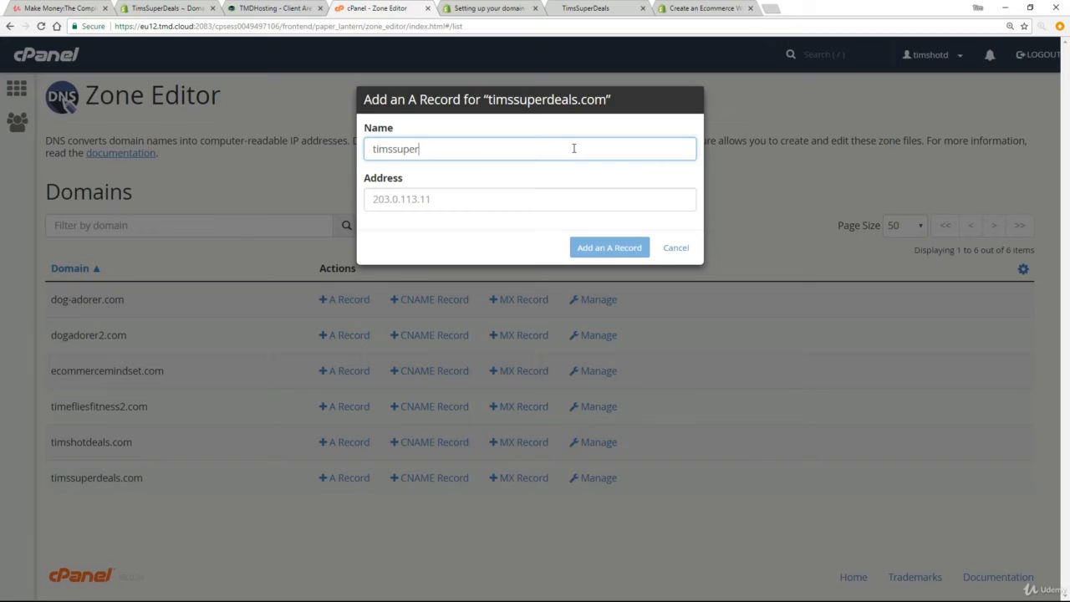
text(deals.com)
click(400, 200)
right_click(397, 201)
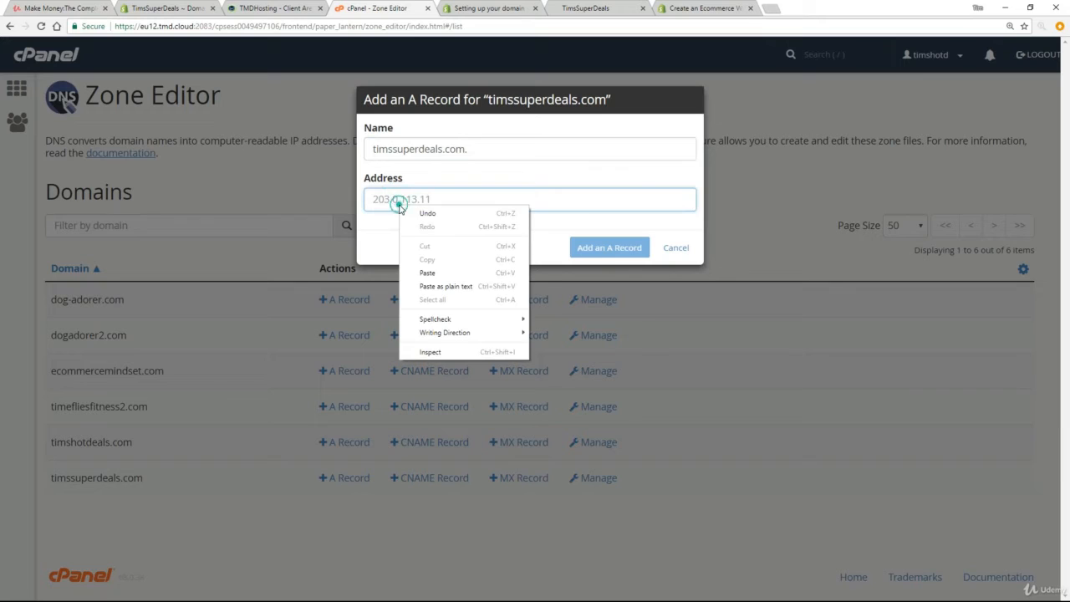
click(427, 273)
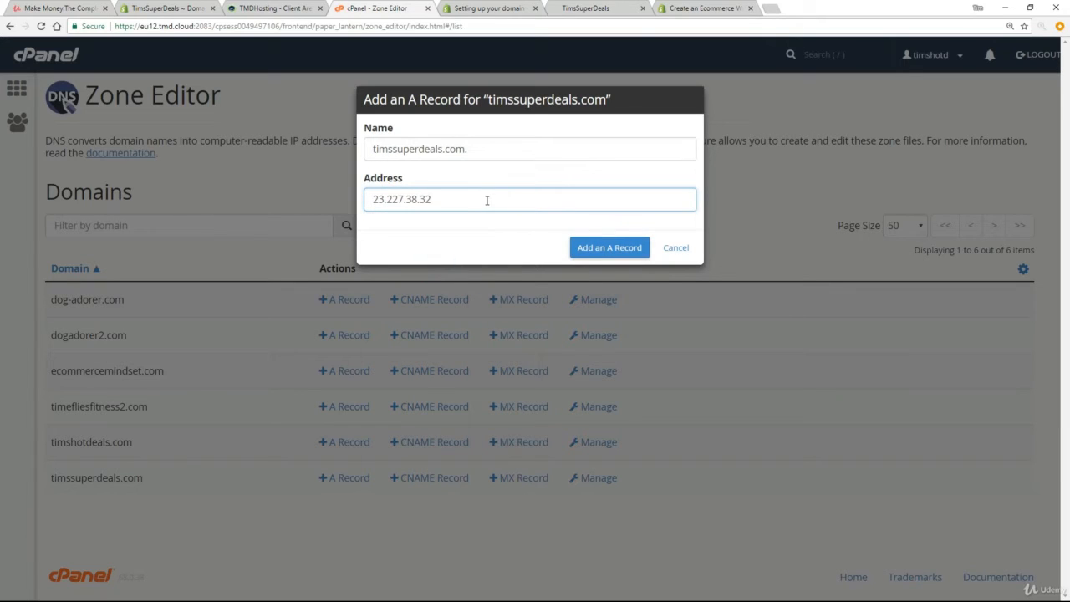
click(588, 247)
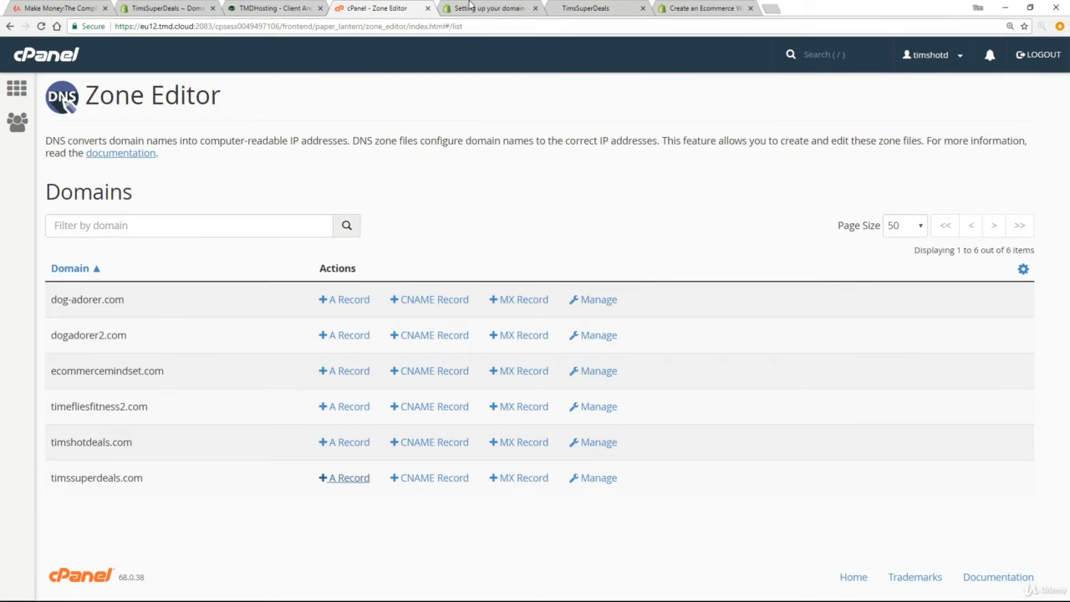
Step: Copy the CNAME target shops.myshopify.com from the Shopify help page and return to the cPanel Zone Editor
click(481, 8)
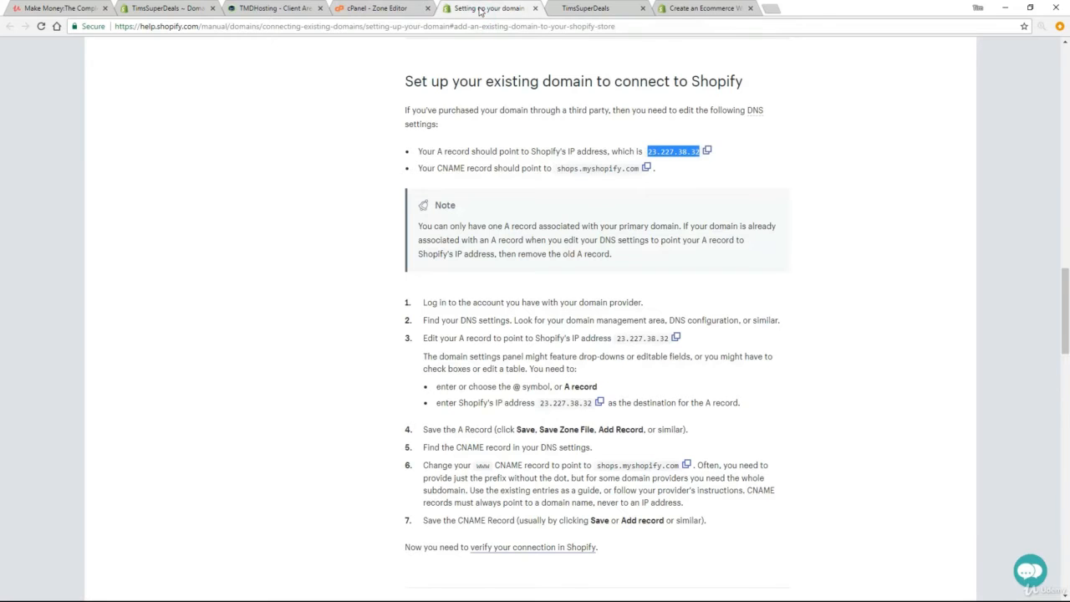
click(437, 167)
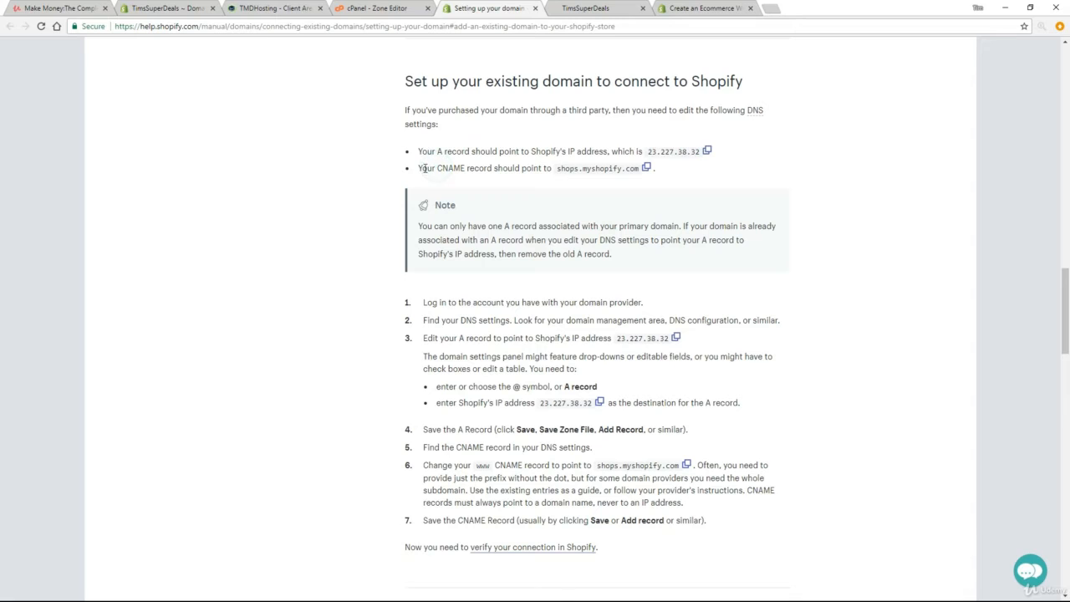
drag(421, 168, 553, 173)
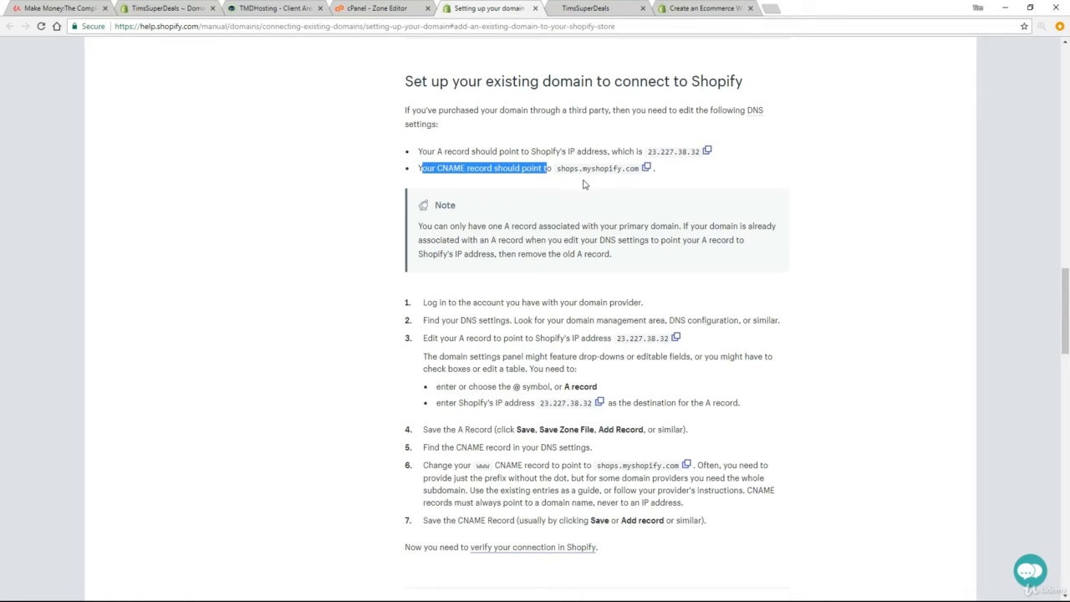
click(565, 179)
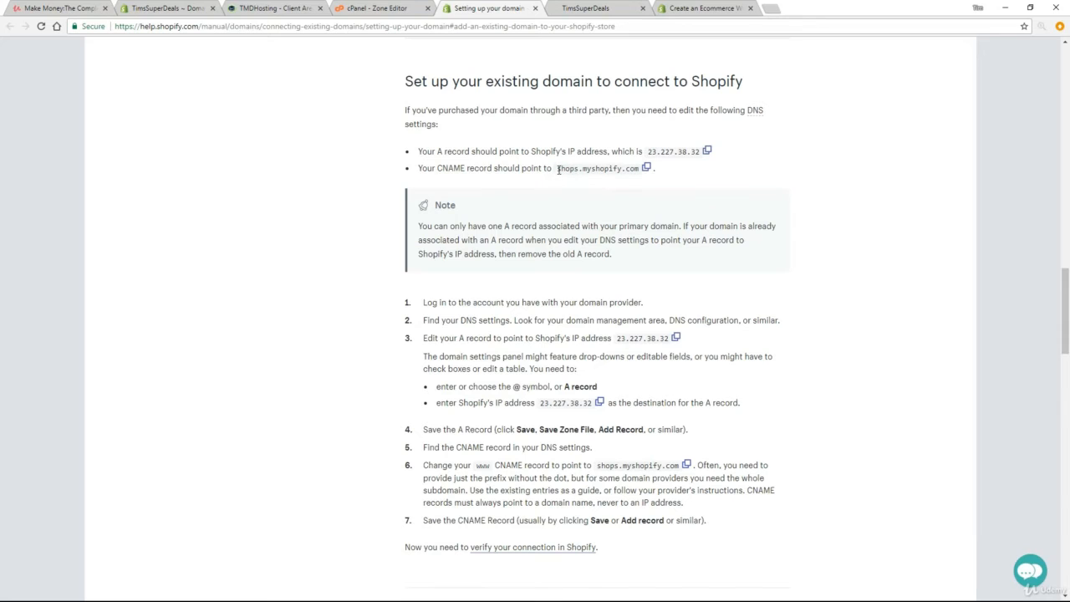
drag(559, 170, 638, 171)
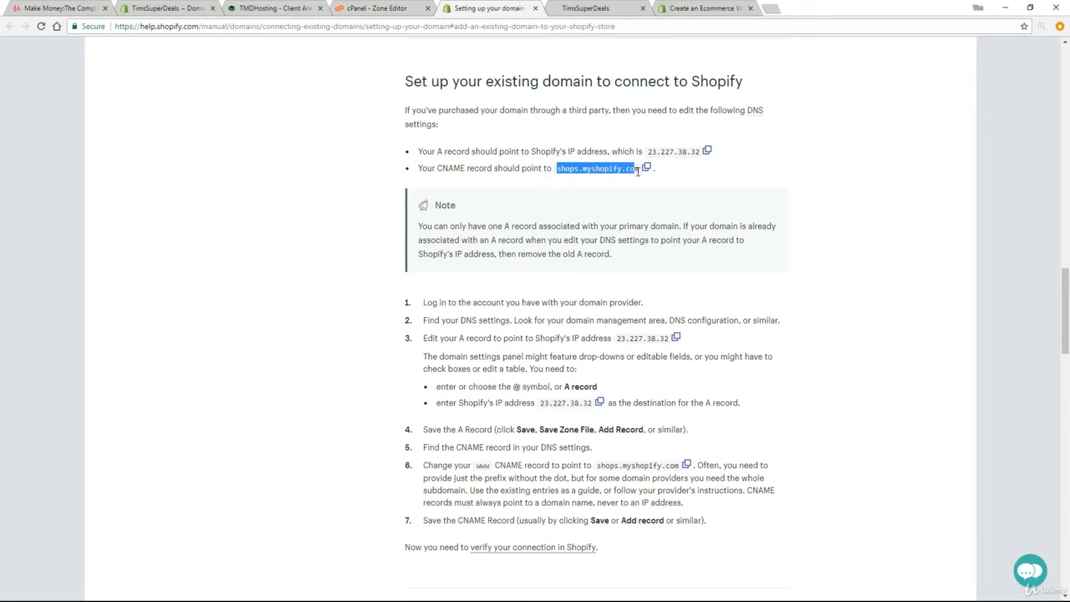
right_click(635, 171)
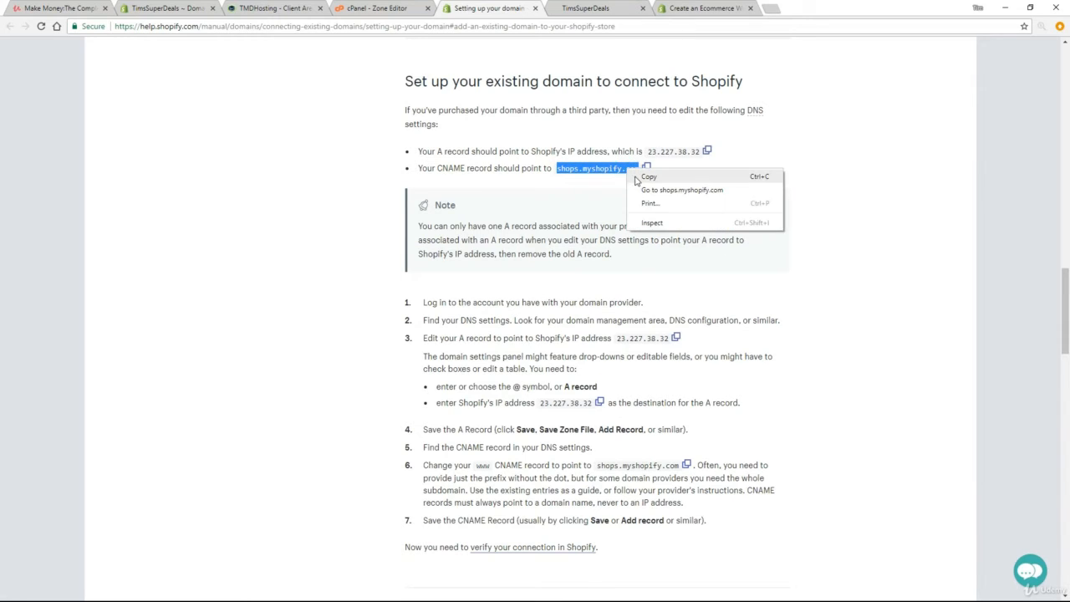
click(638, 178)
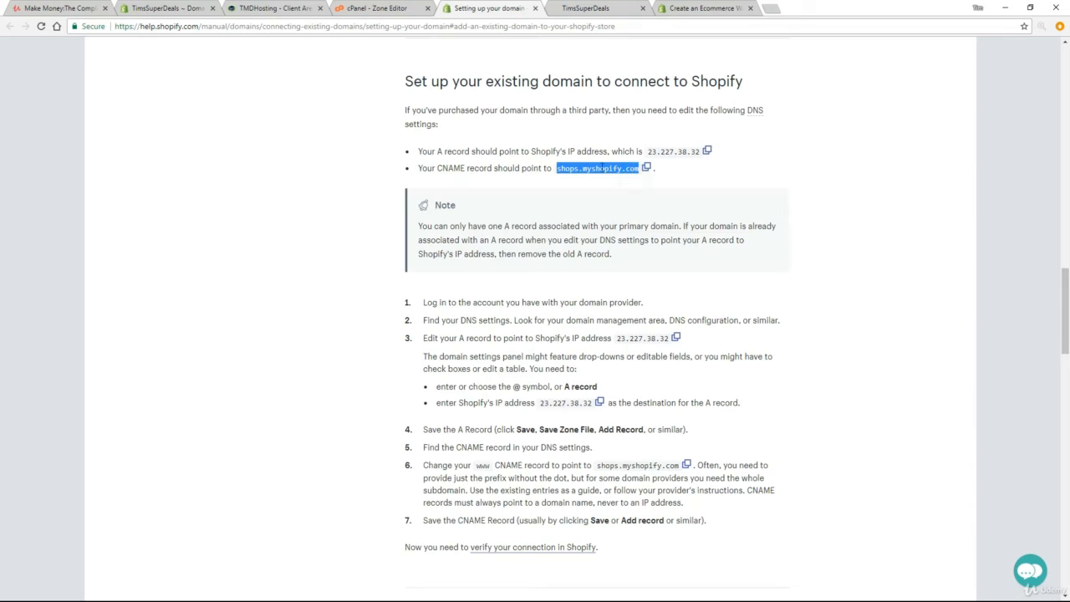
click(375, 11)
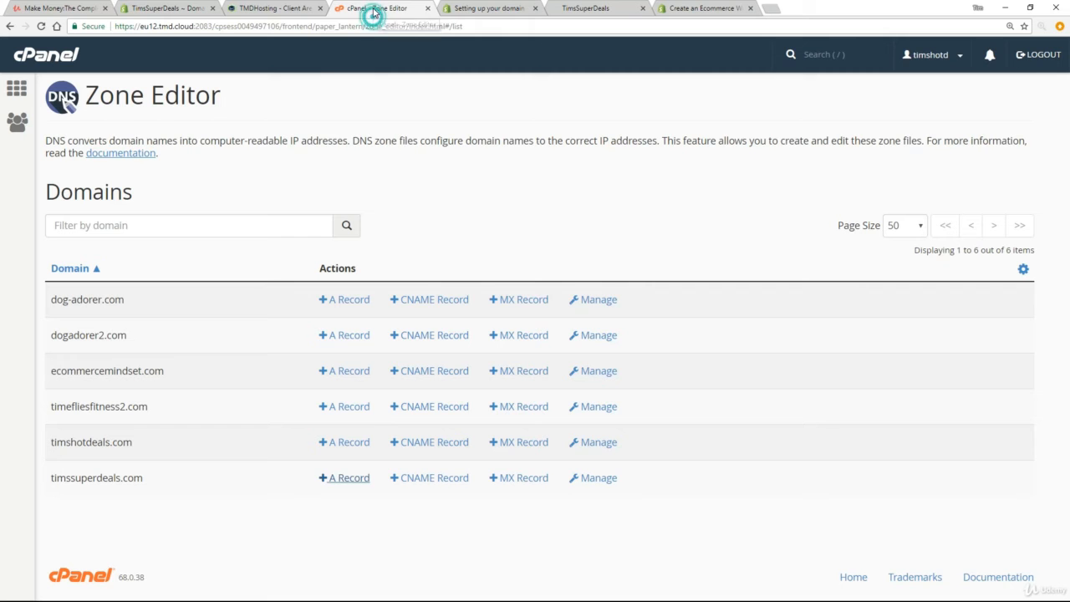
click(430, 480)
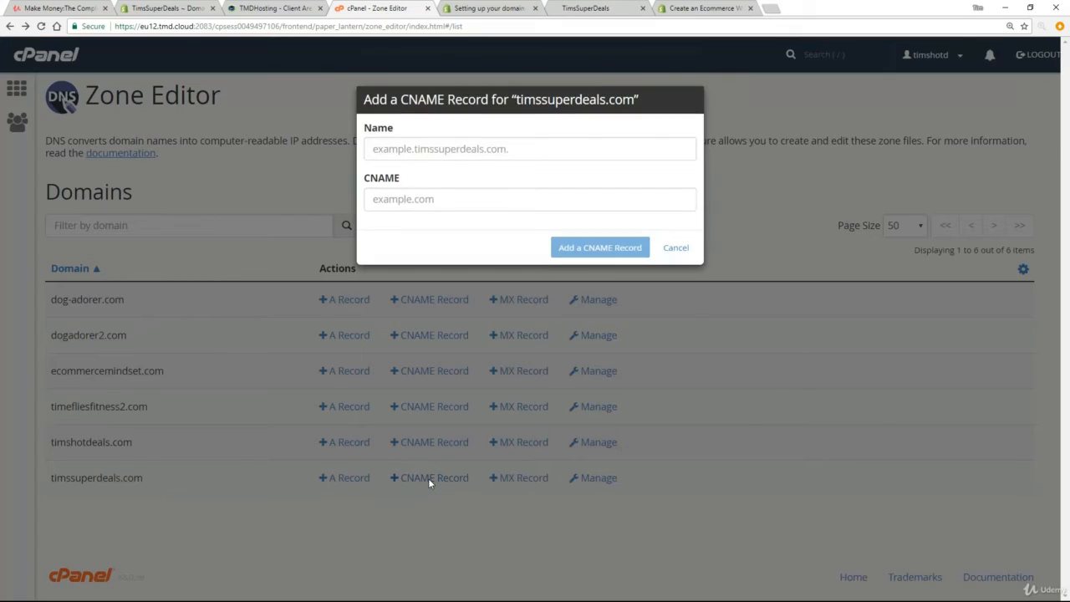
click(438, 150)
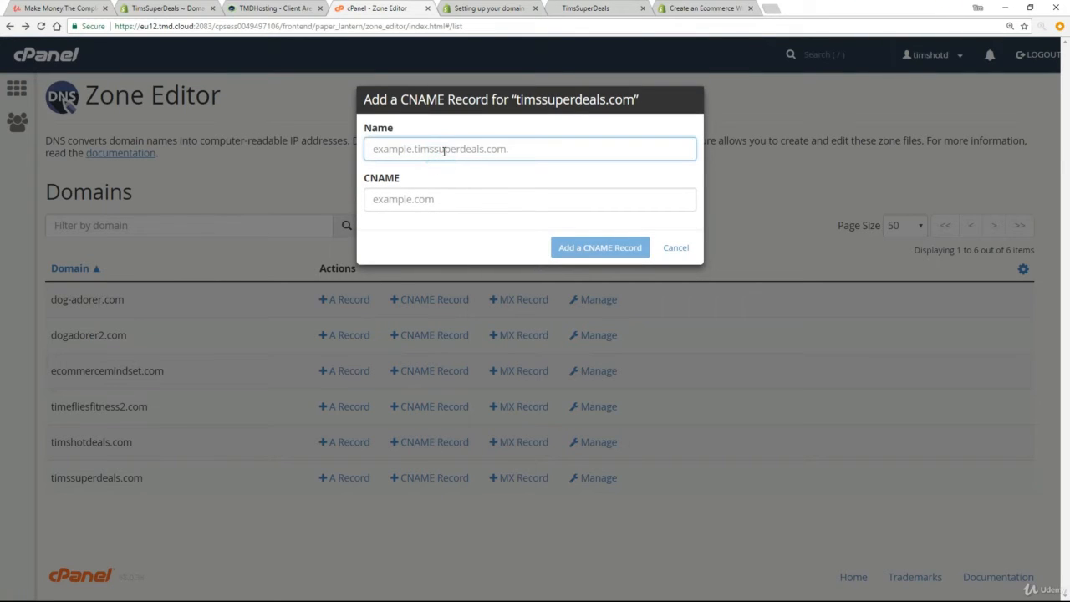
text(www.timssuperdeals.com)
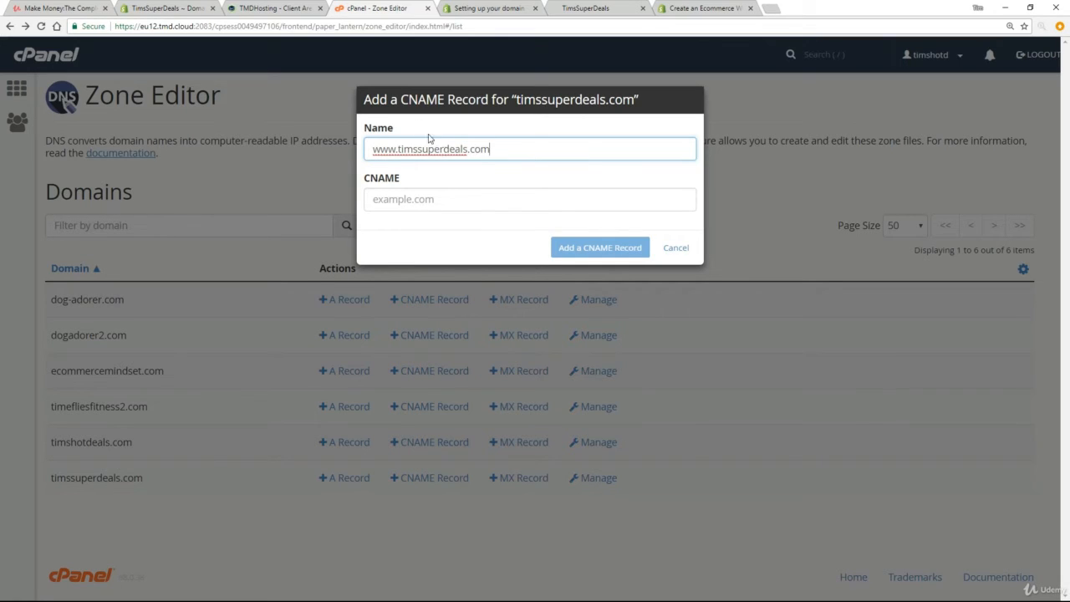
drag(389, 152, 363, 151)
click(426, 197)
right_click(425, 197)
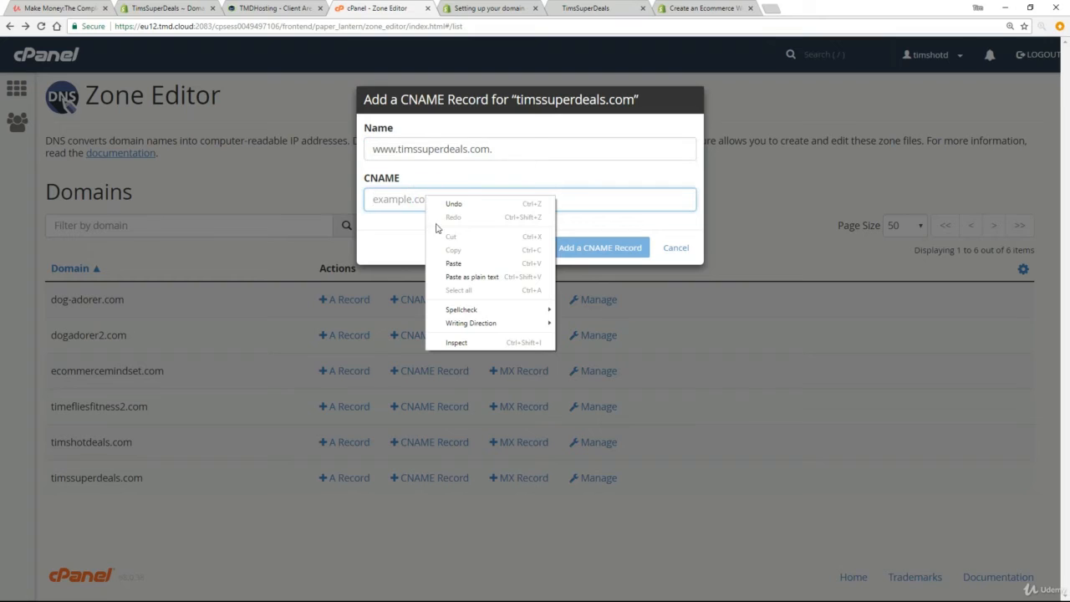
click(453, 264)
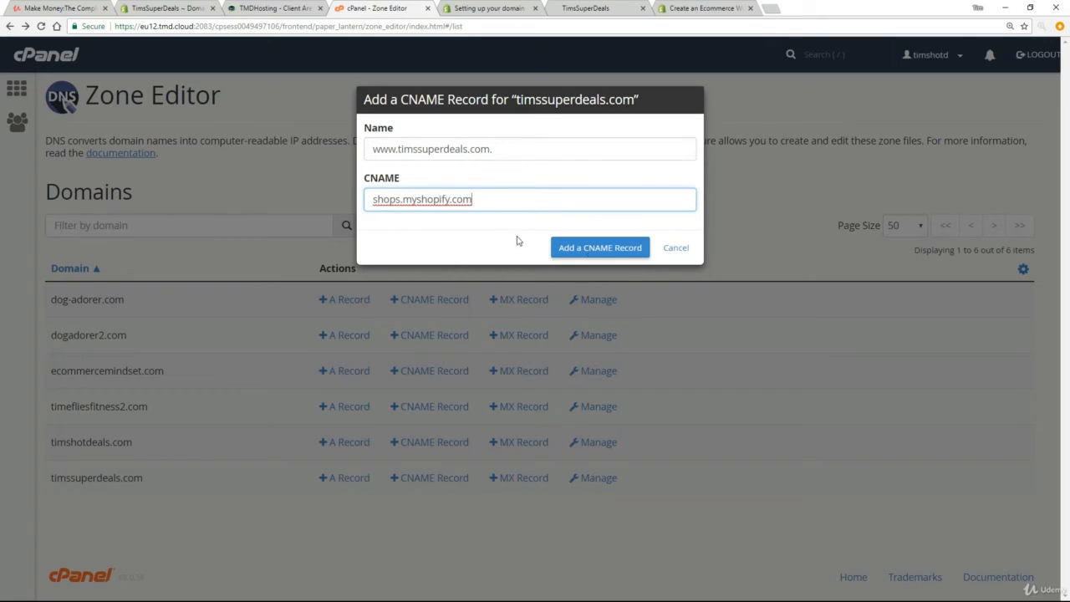
click(574, 247)
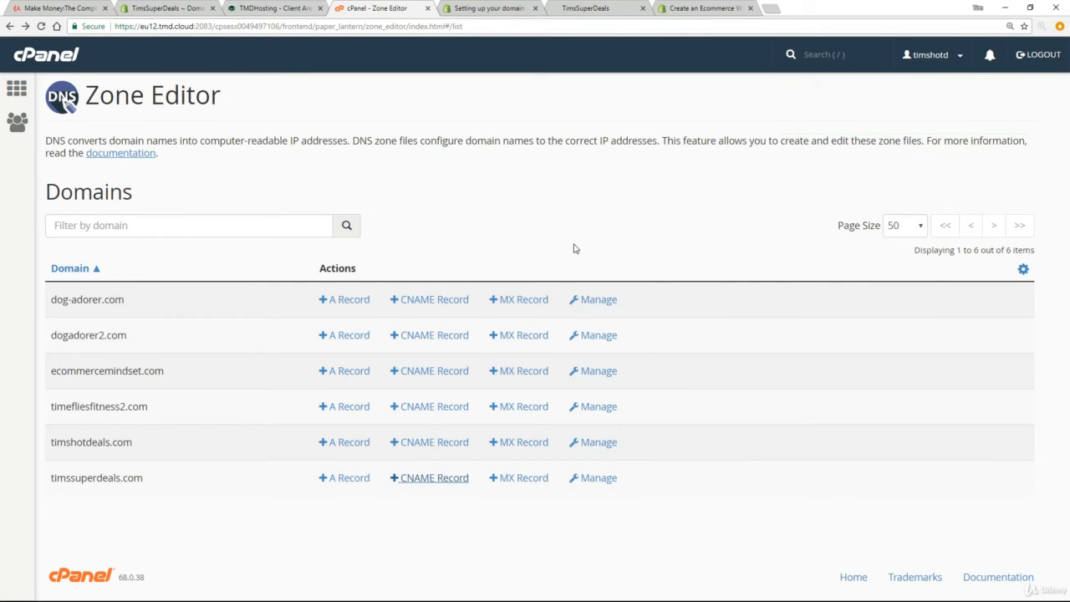
Step: Read the help page section on verifying the connection, and verify the timssuperdeals.com connection in the Shopify admin
click(495, 10)
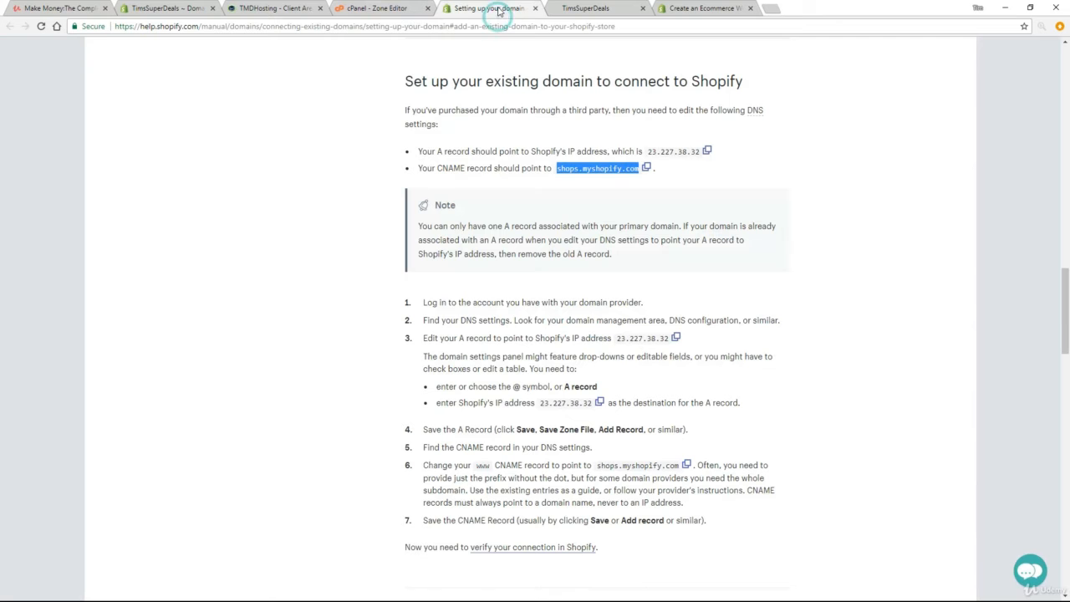
scroll(370, 325, down, 6)
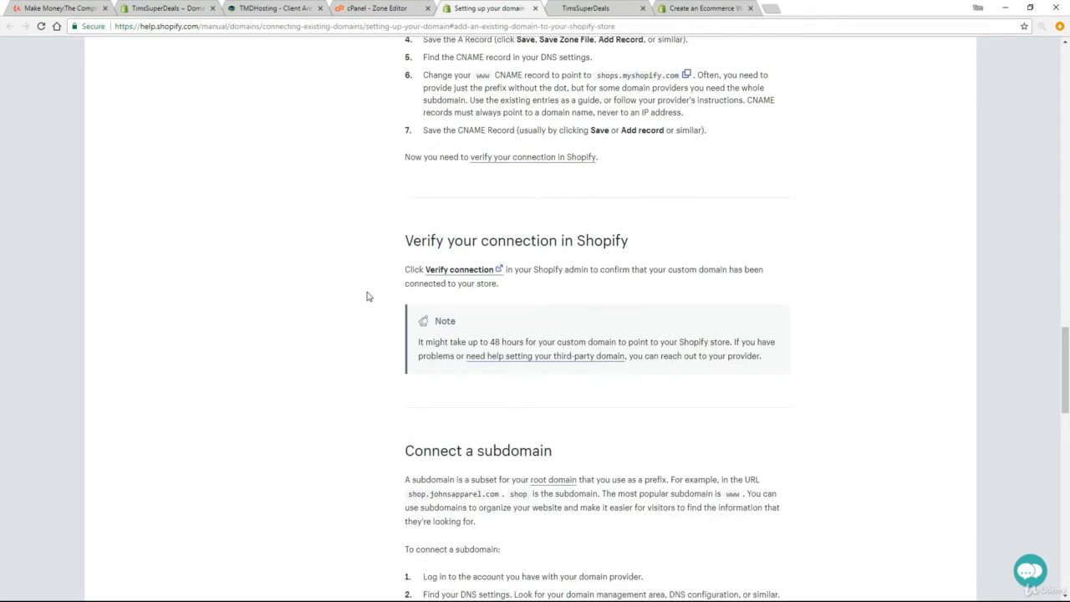
drag(403, 126, 635, 131)
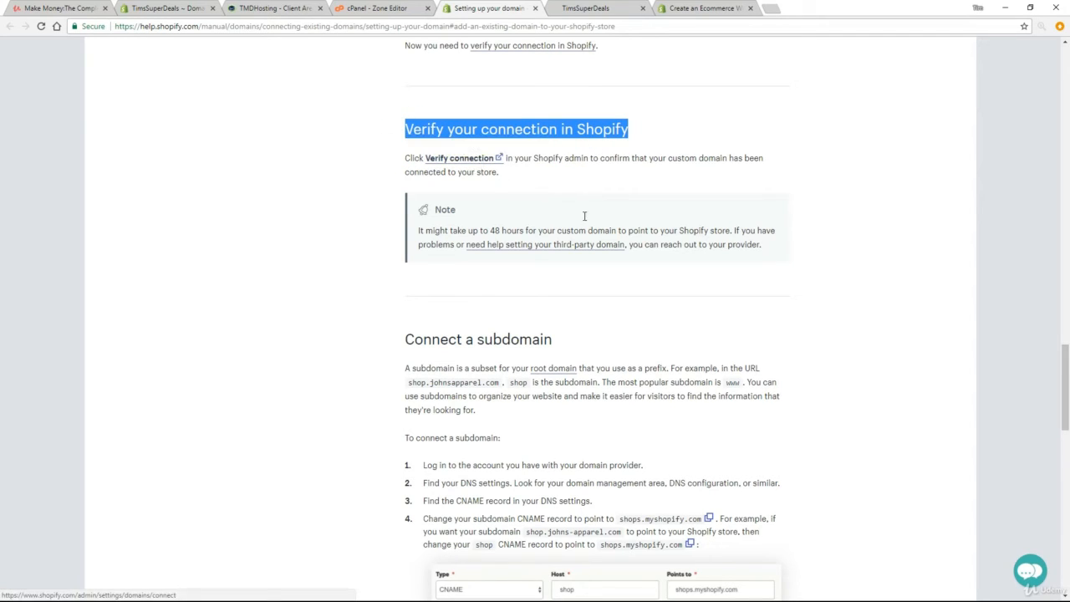
click(173, 10)
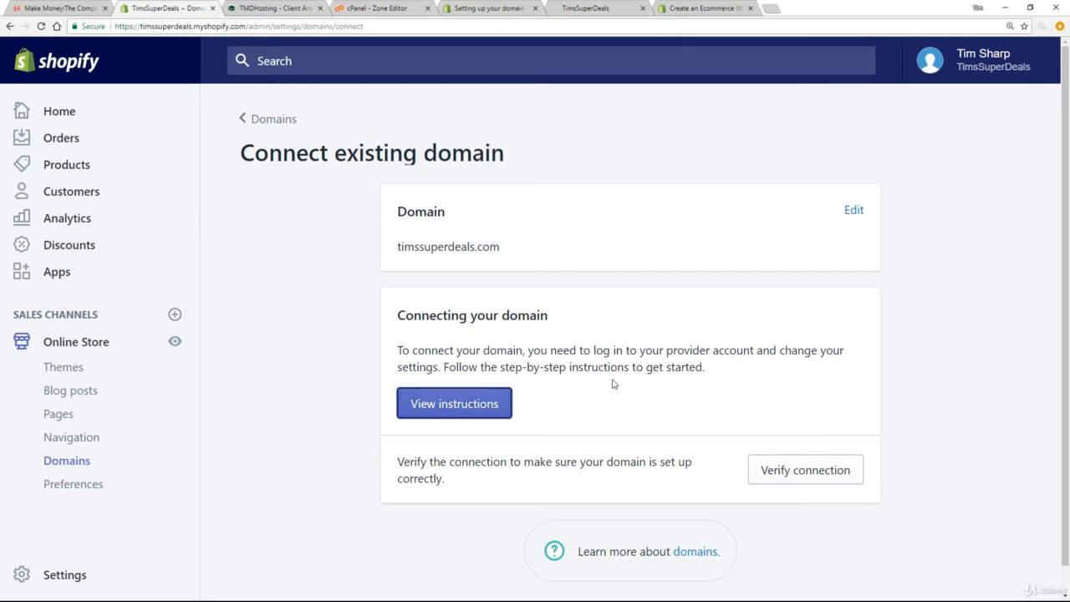
click(804, 473)
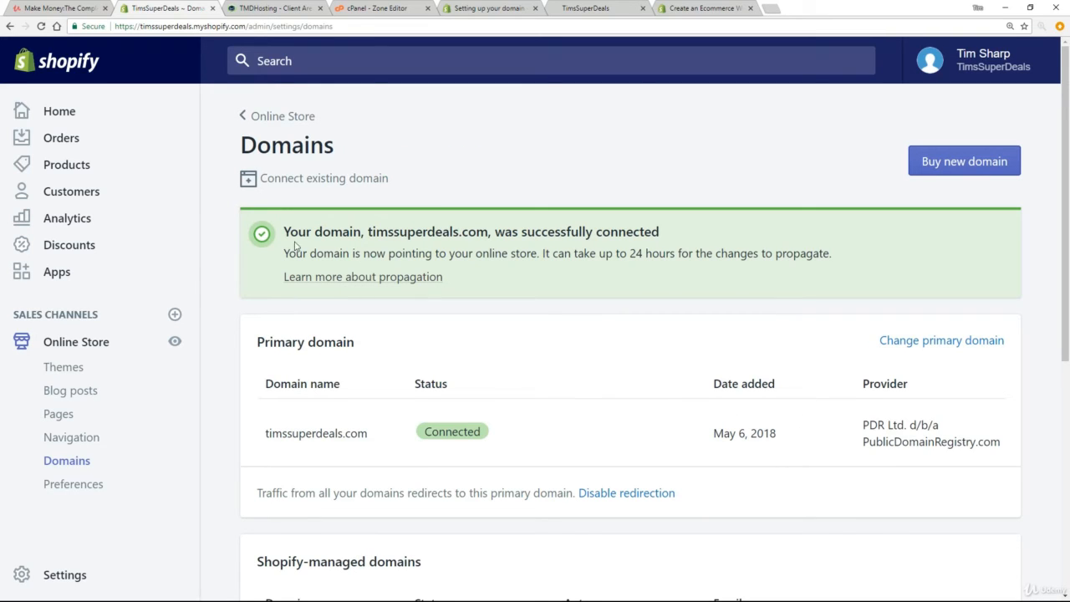
drag(287, 231, 674, 242)
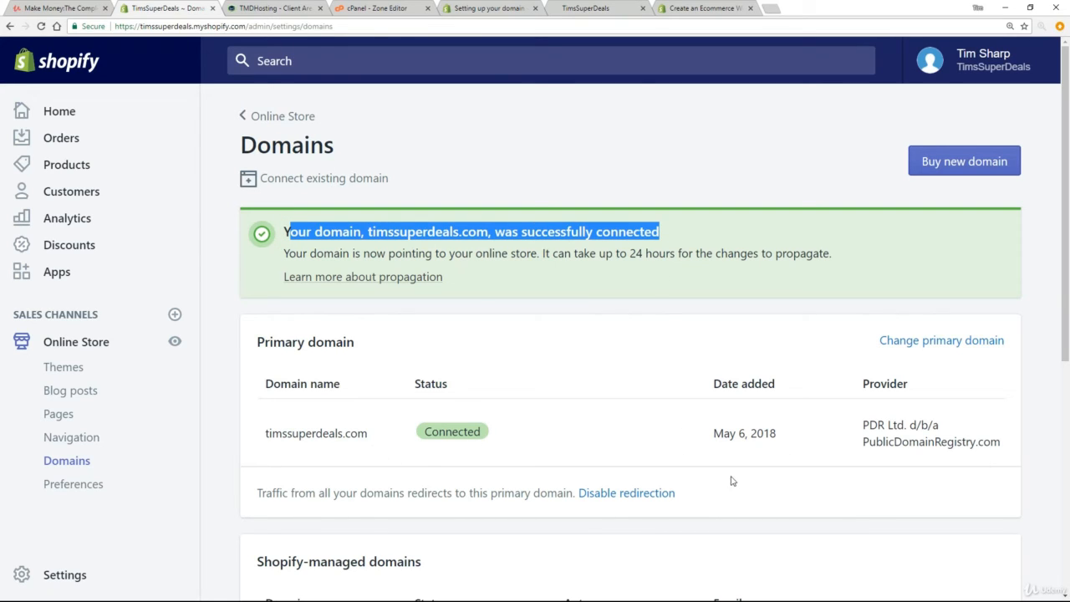
click(536, 254)
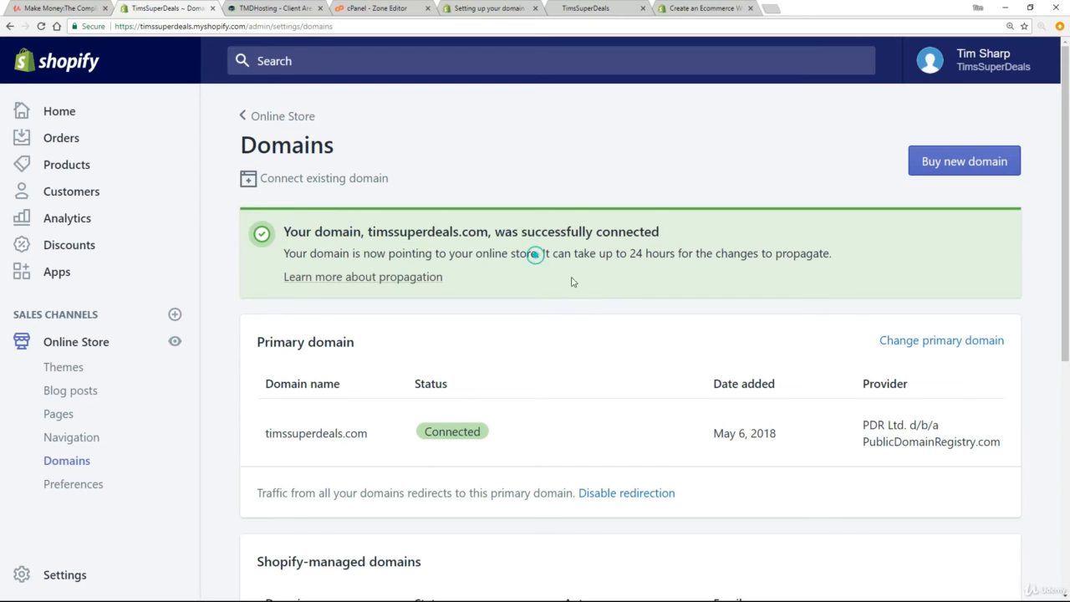
drag(288, 253, 536, 259)
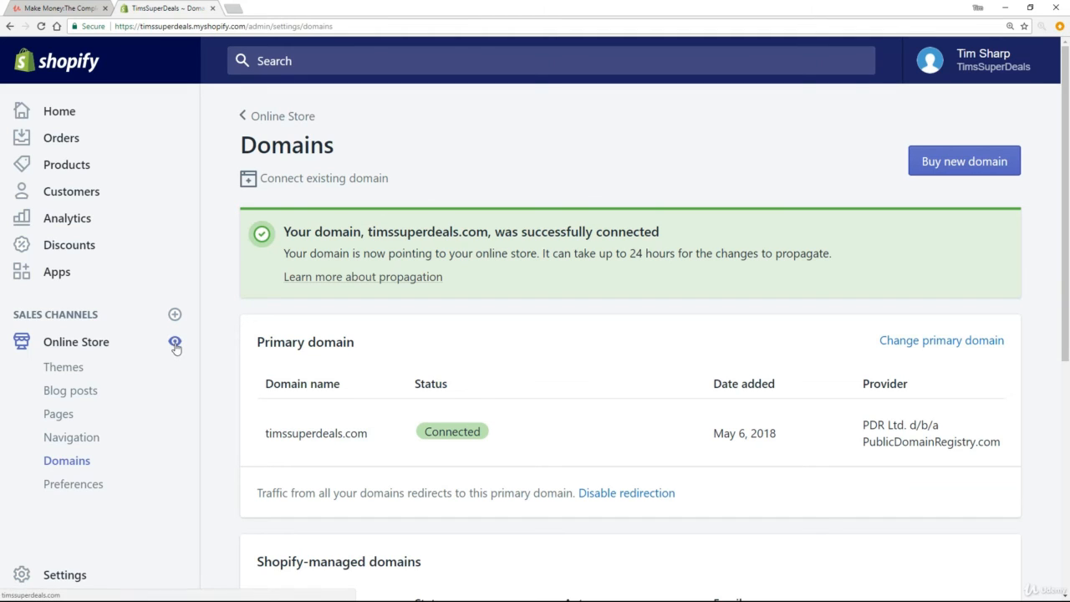
Step: View the online store, and turn off its password protection in the Online Store preferences, saving the change
click(174, 345)
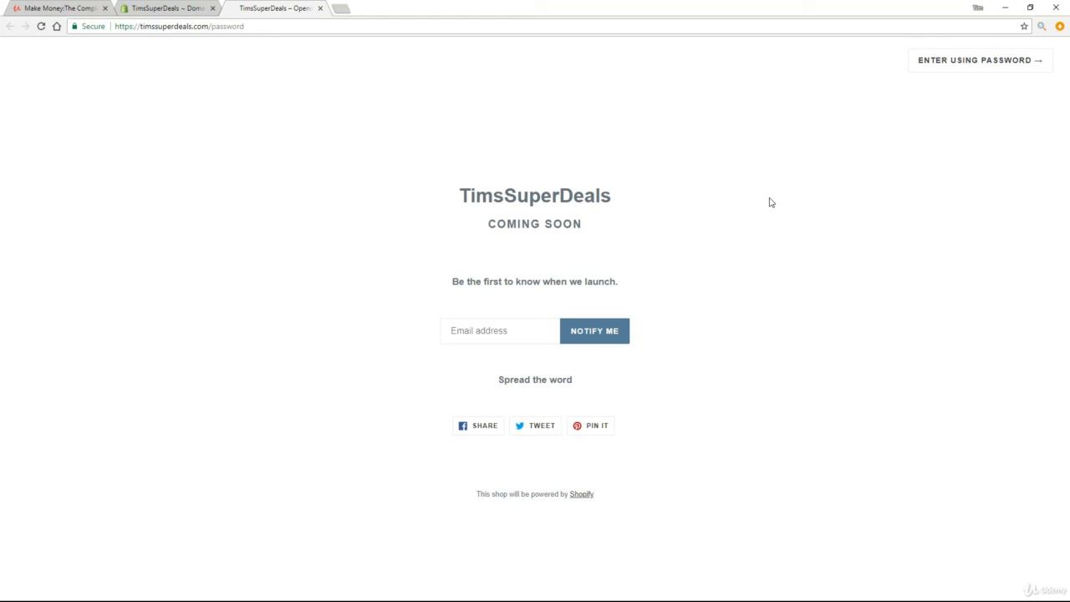
click(172, 10)
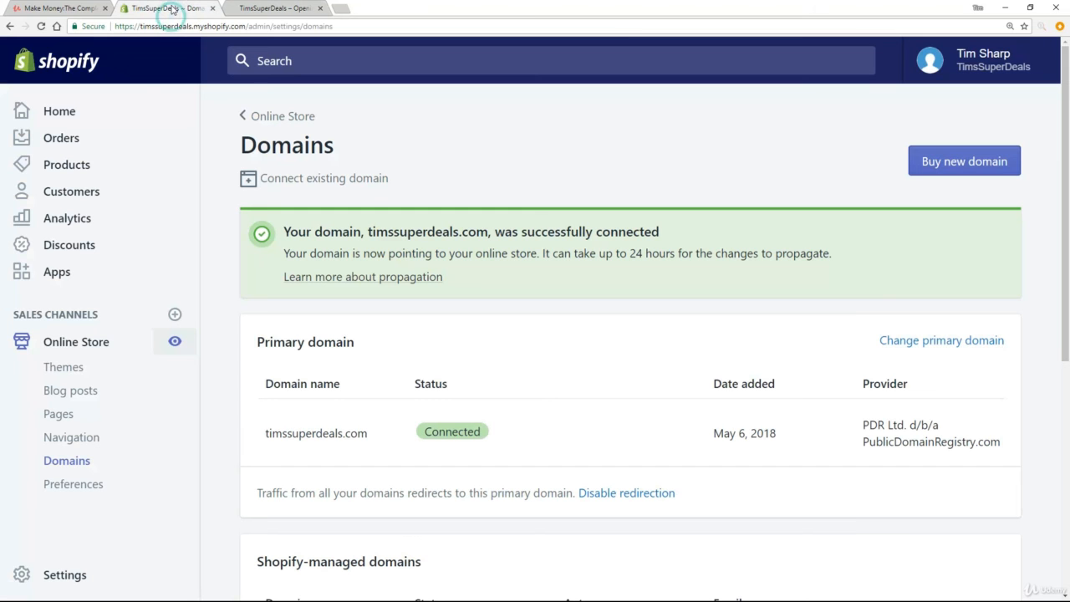
click(52, 485)
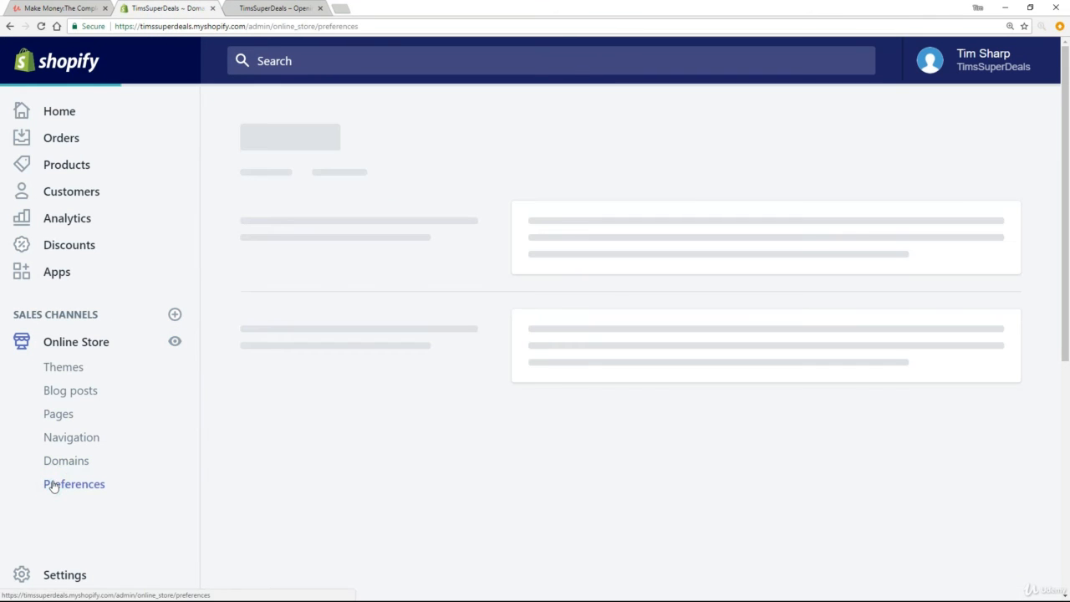
scroll(1068, 307, down, 5)
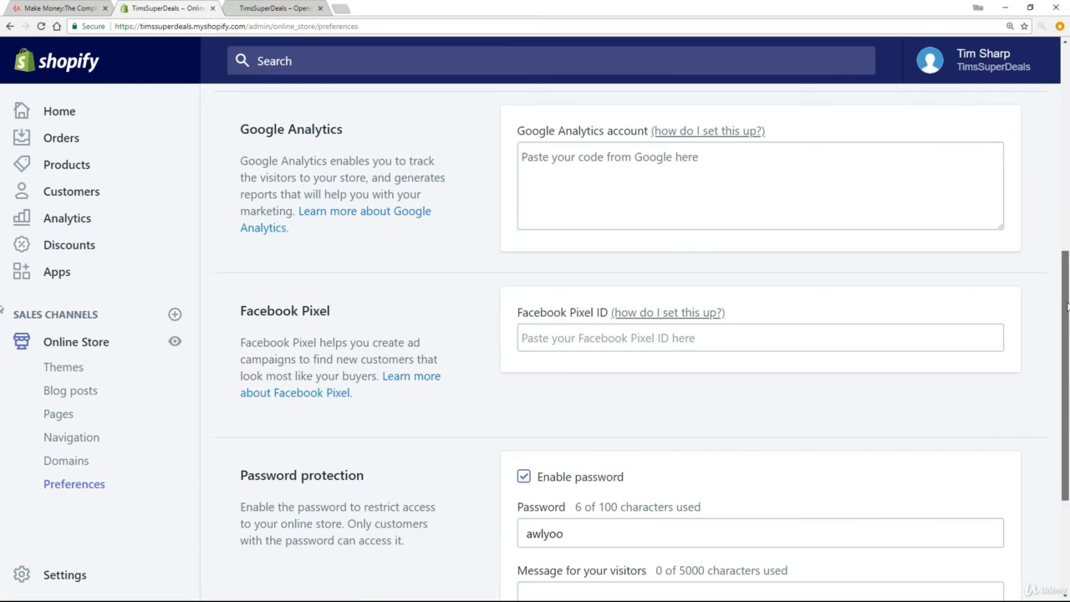
drag(1068, 307, 1068, 387)
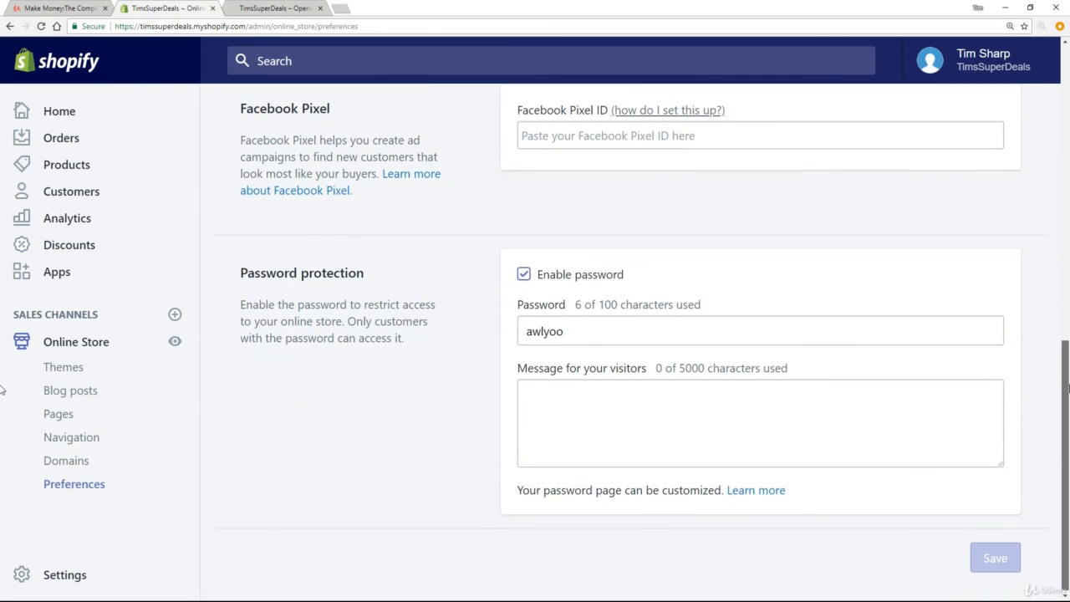
click(530, 278)
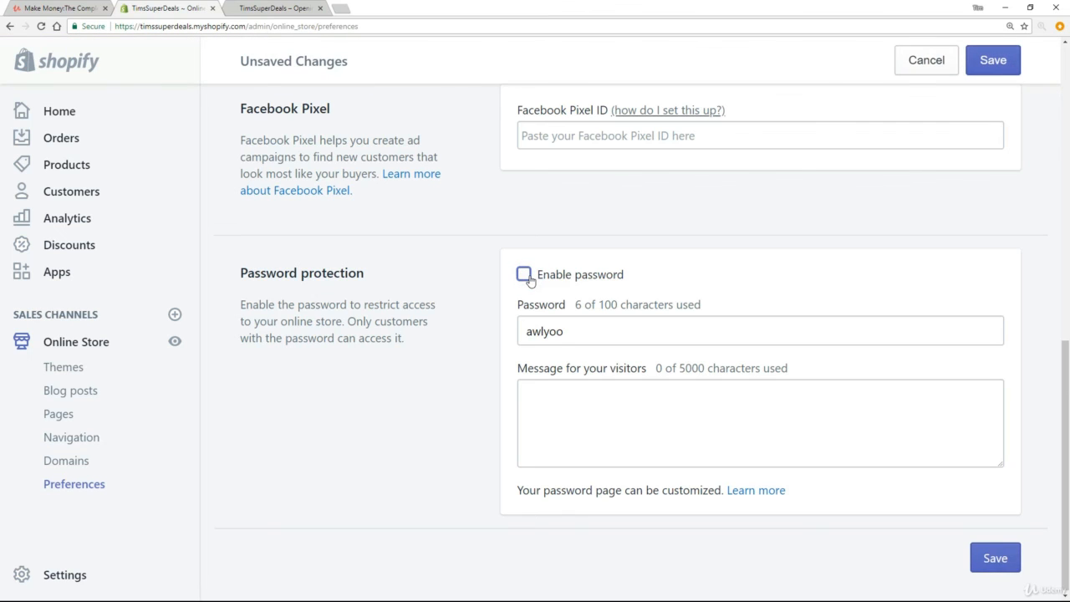
click(995, 562)
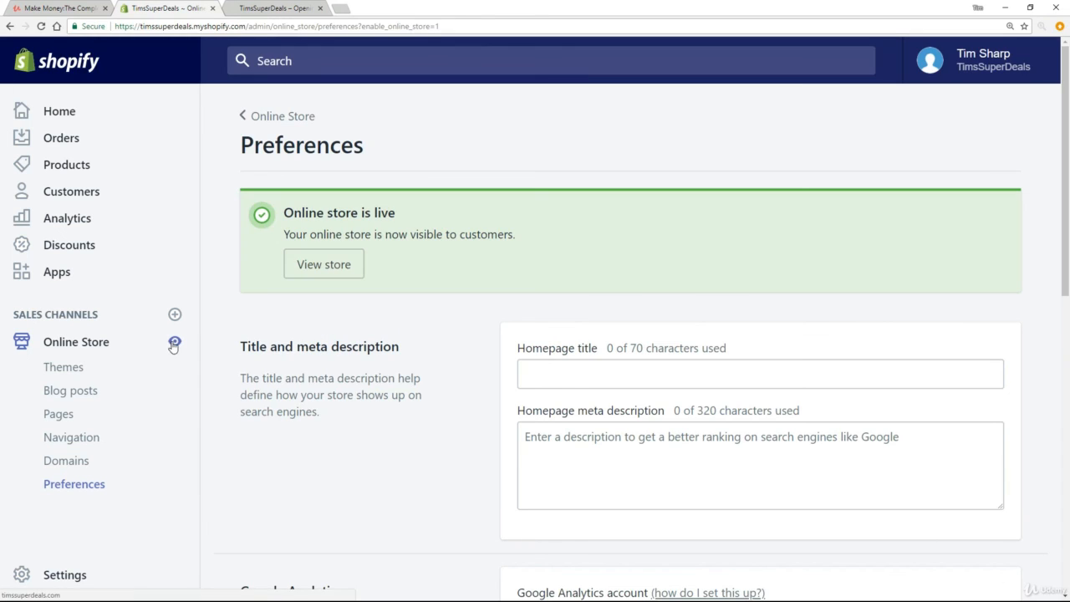
Step: View the live storefront and check its web address in the browser
click(174, 343)
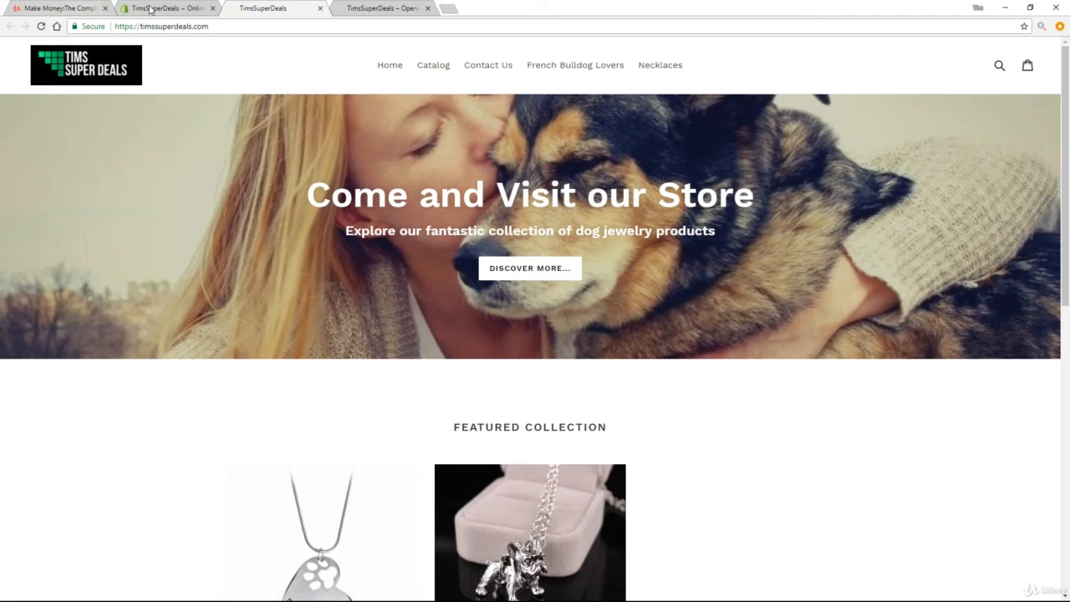
click(219, 27)
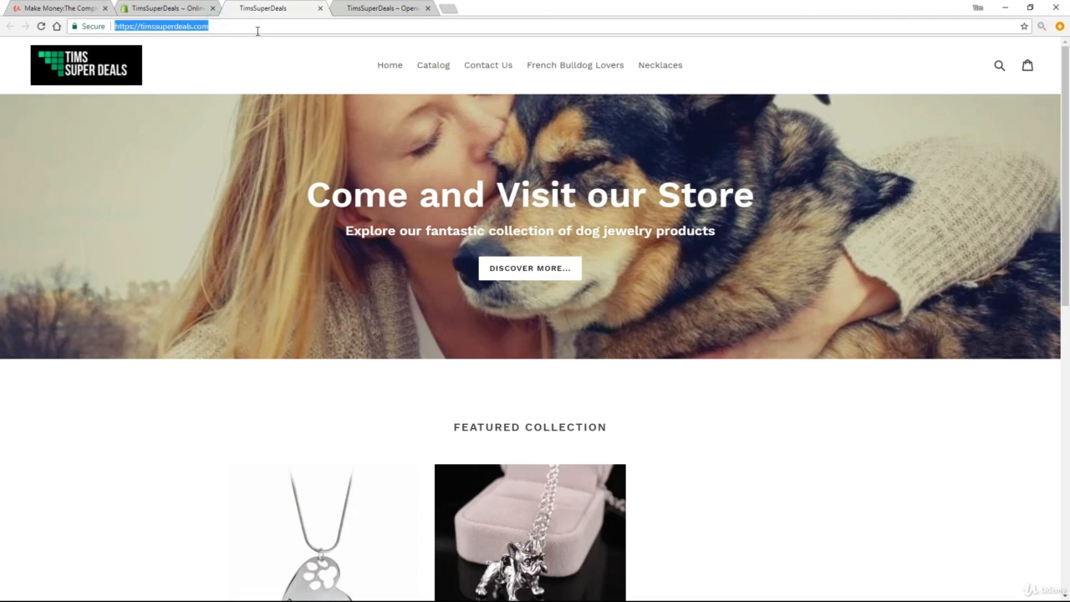